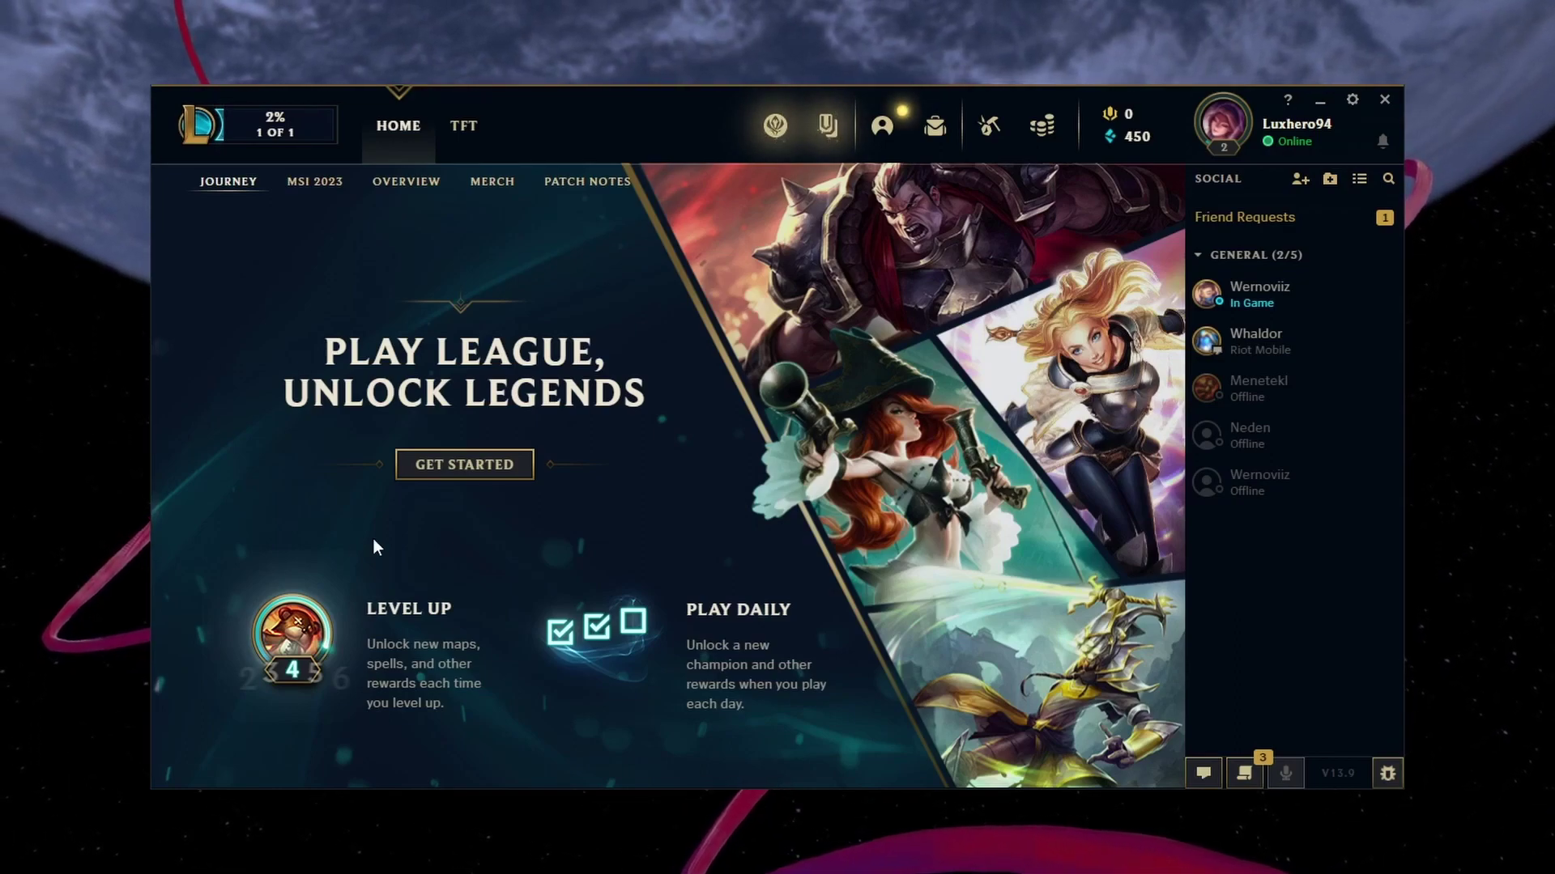
Check the in-game display hotkeys in the League client settings, then close settings
click(1352, 103)
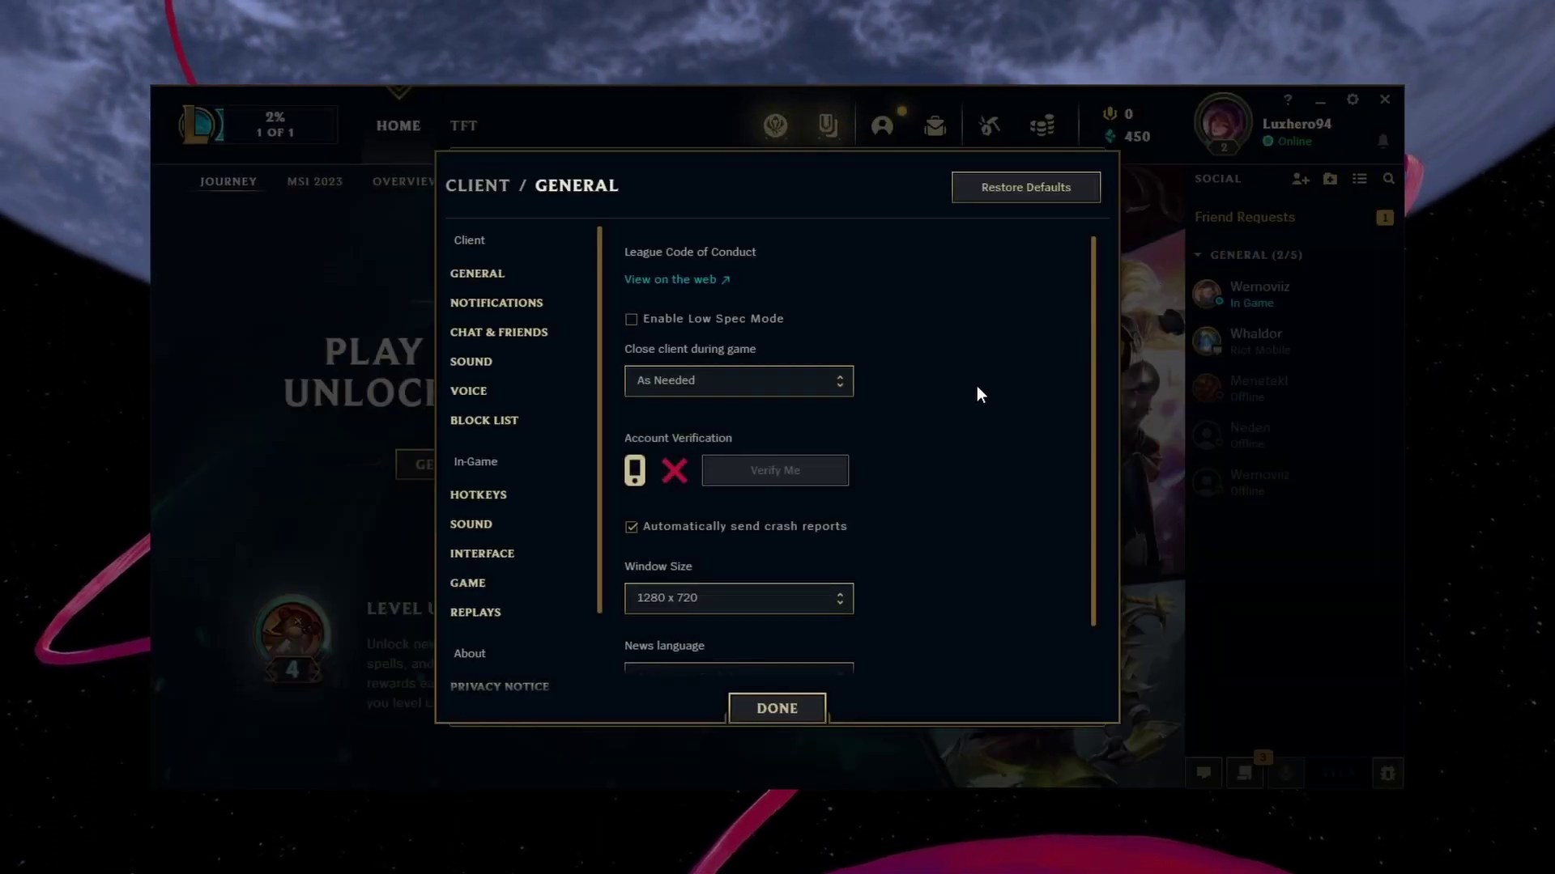
click(492, 494)
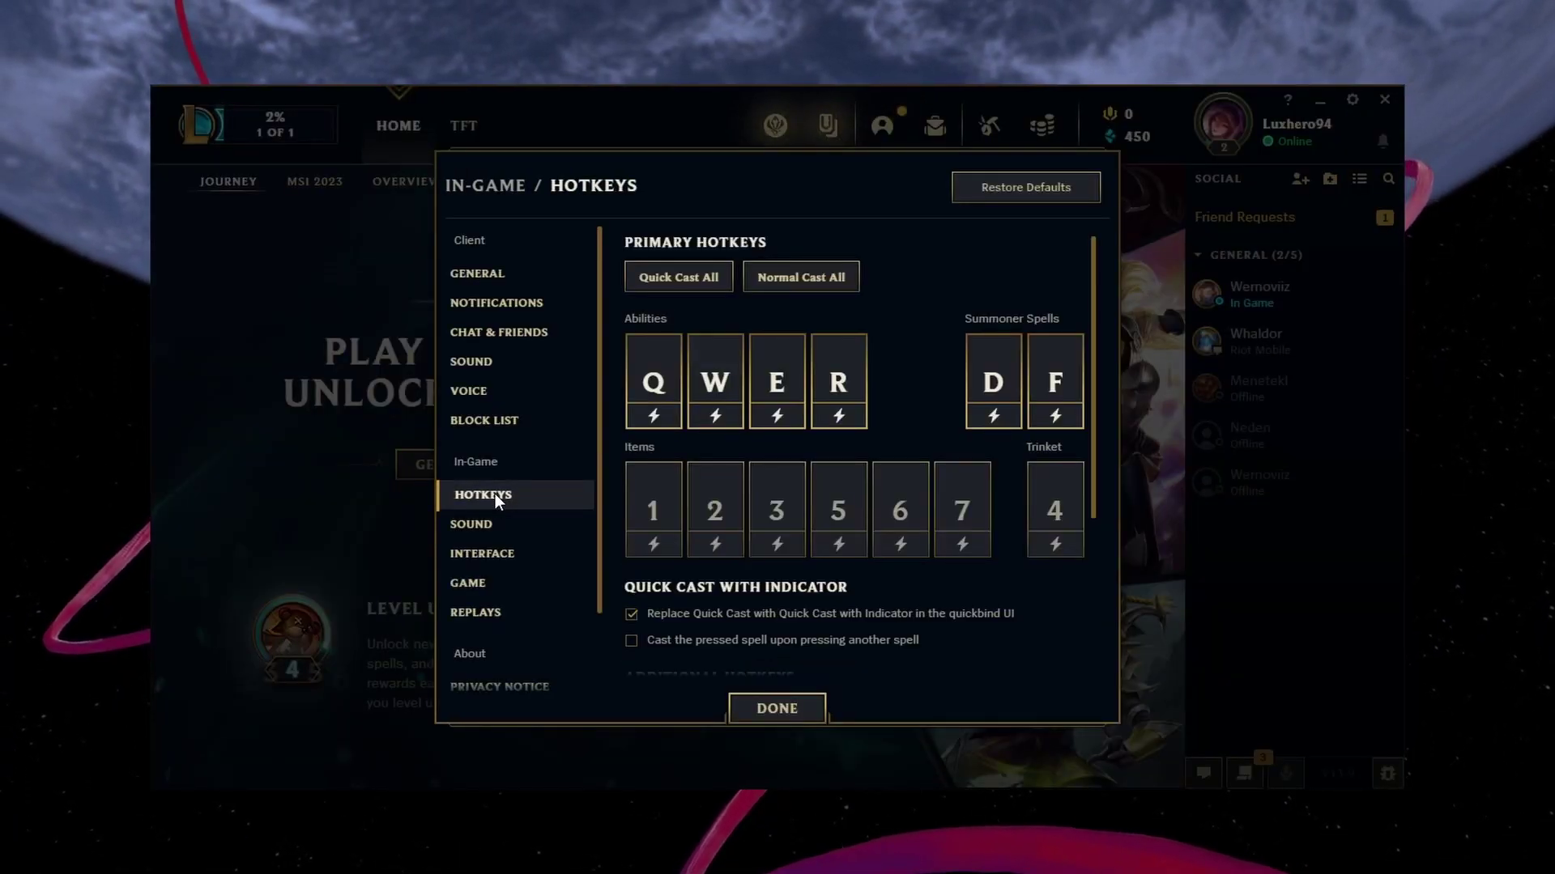
drag(1089, 447, 1077, 624)
click(669, 582)
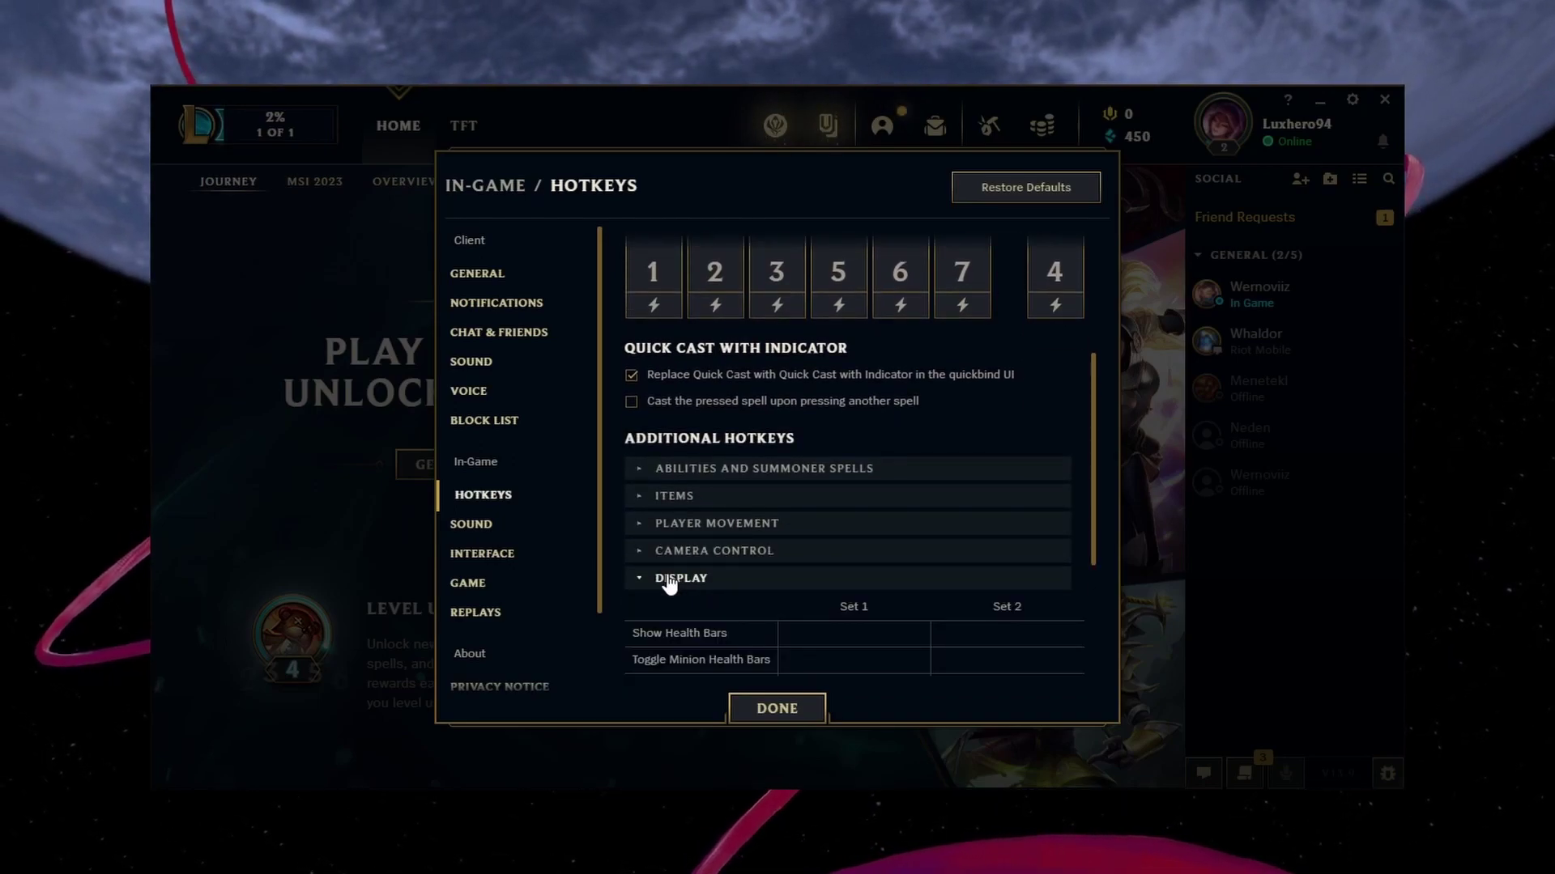
scroll(669, 582, down, 3)
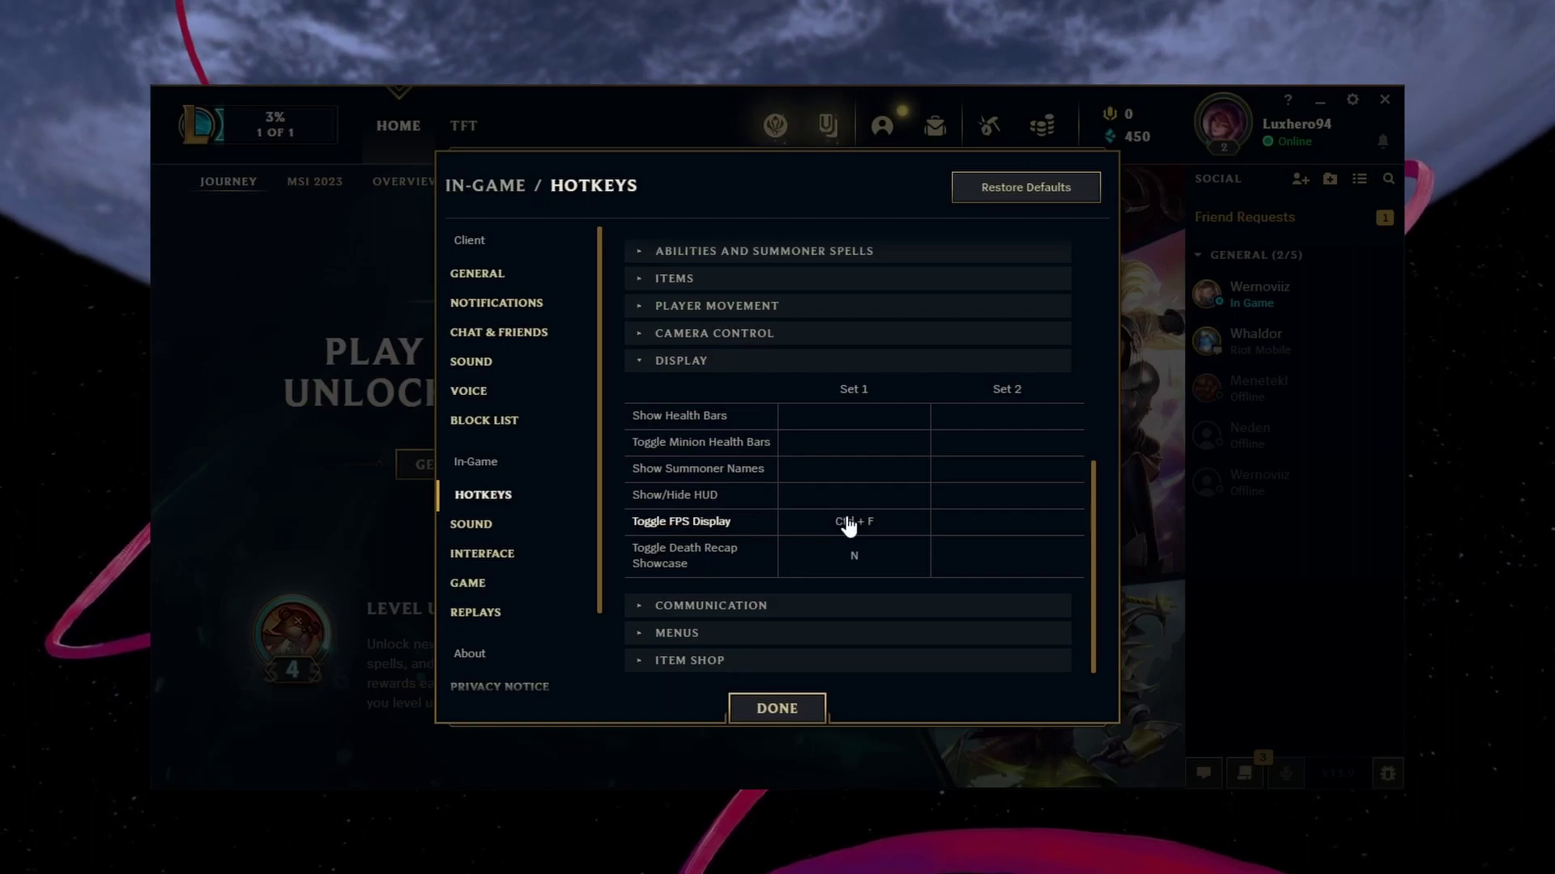
click(769, 707)
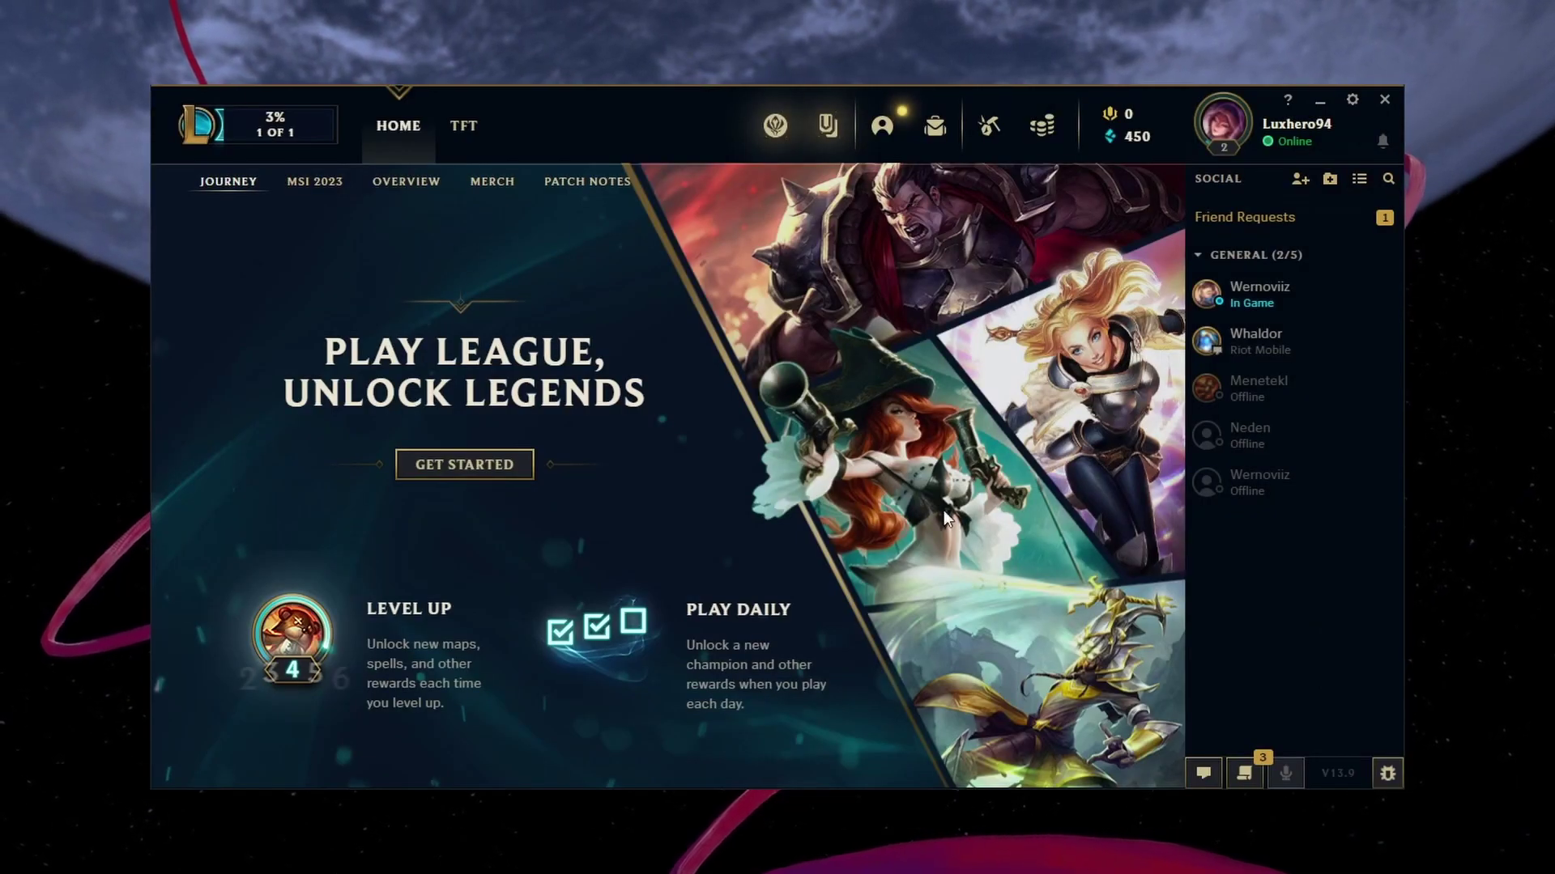
Exit the League client and close the Speedtest page after its 94.96 Mbps result
click(1385, 99)
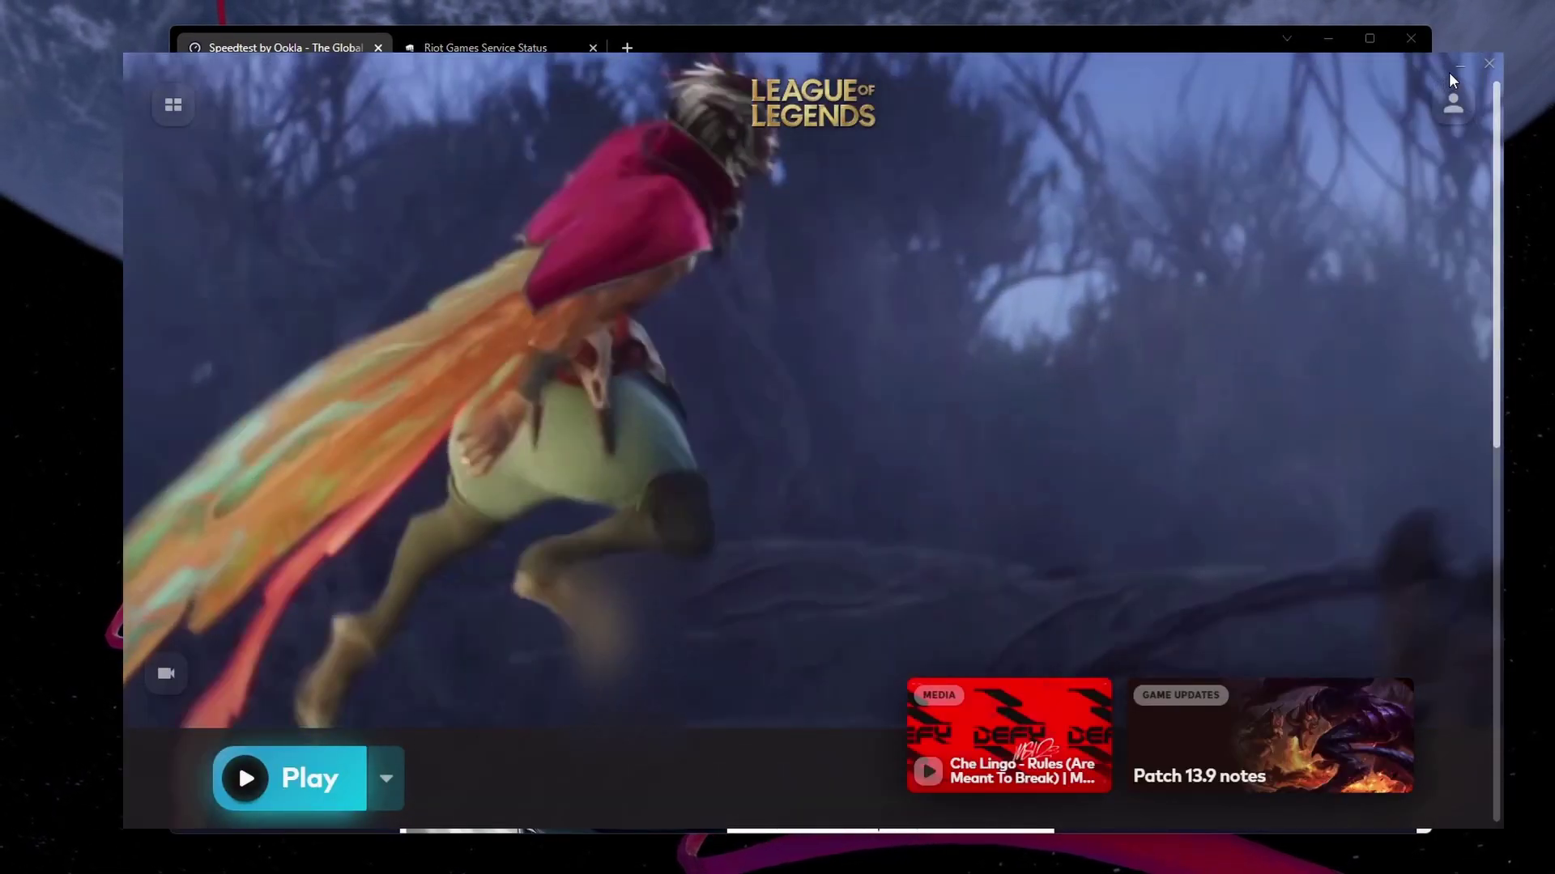
click(1490, 63)
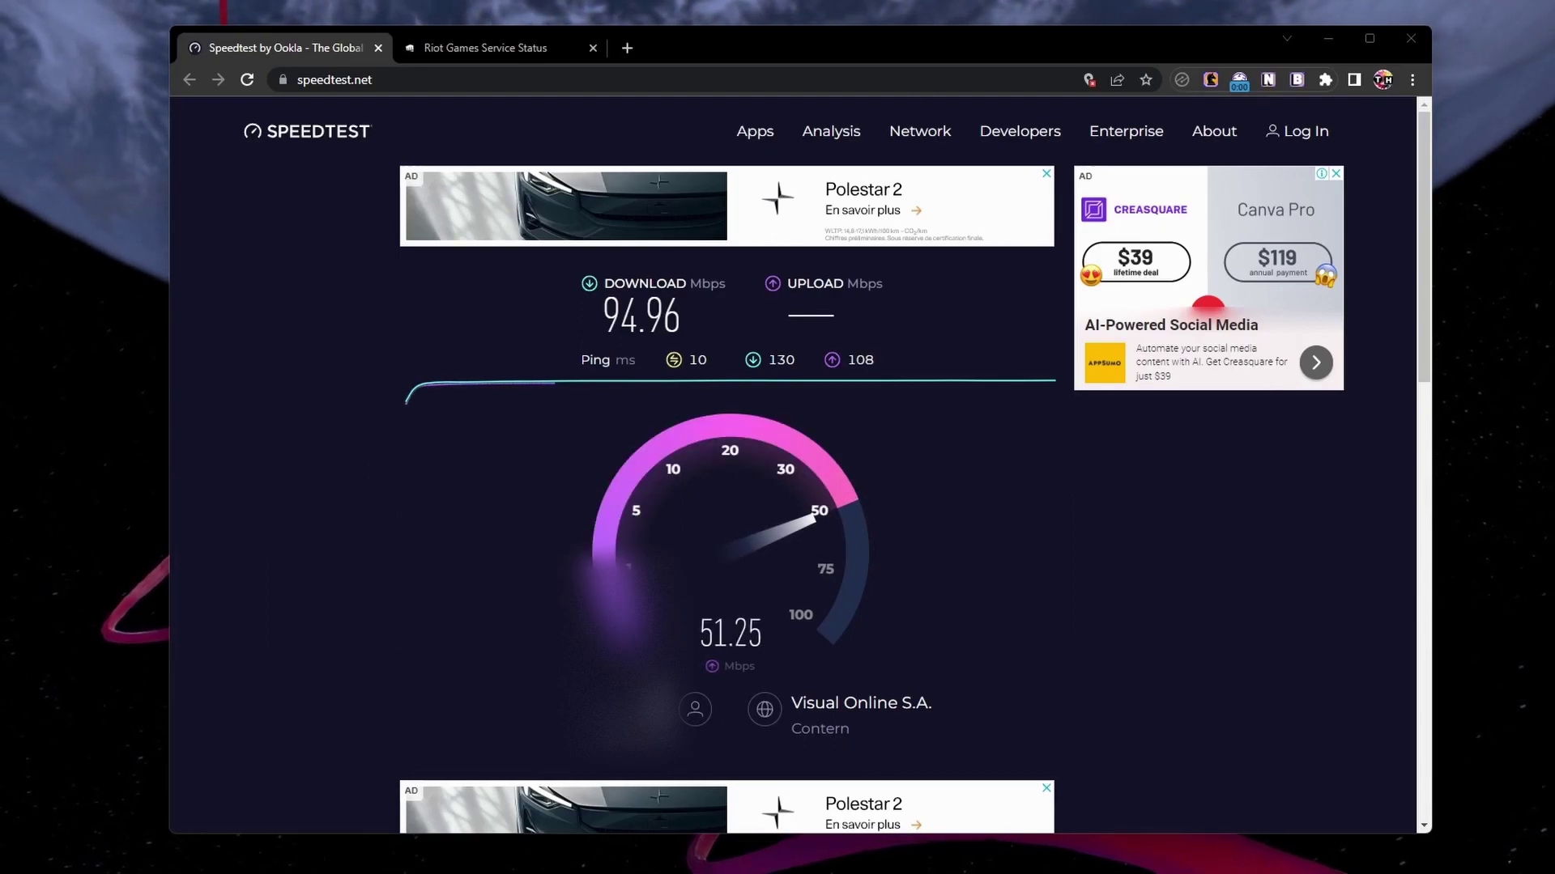
click(378, 49)
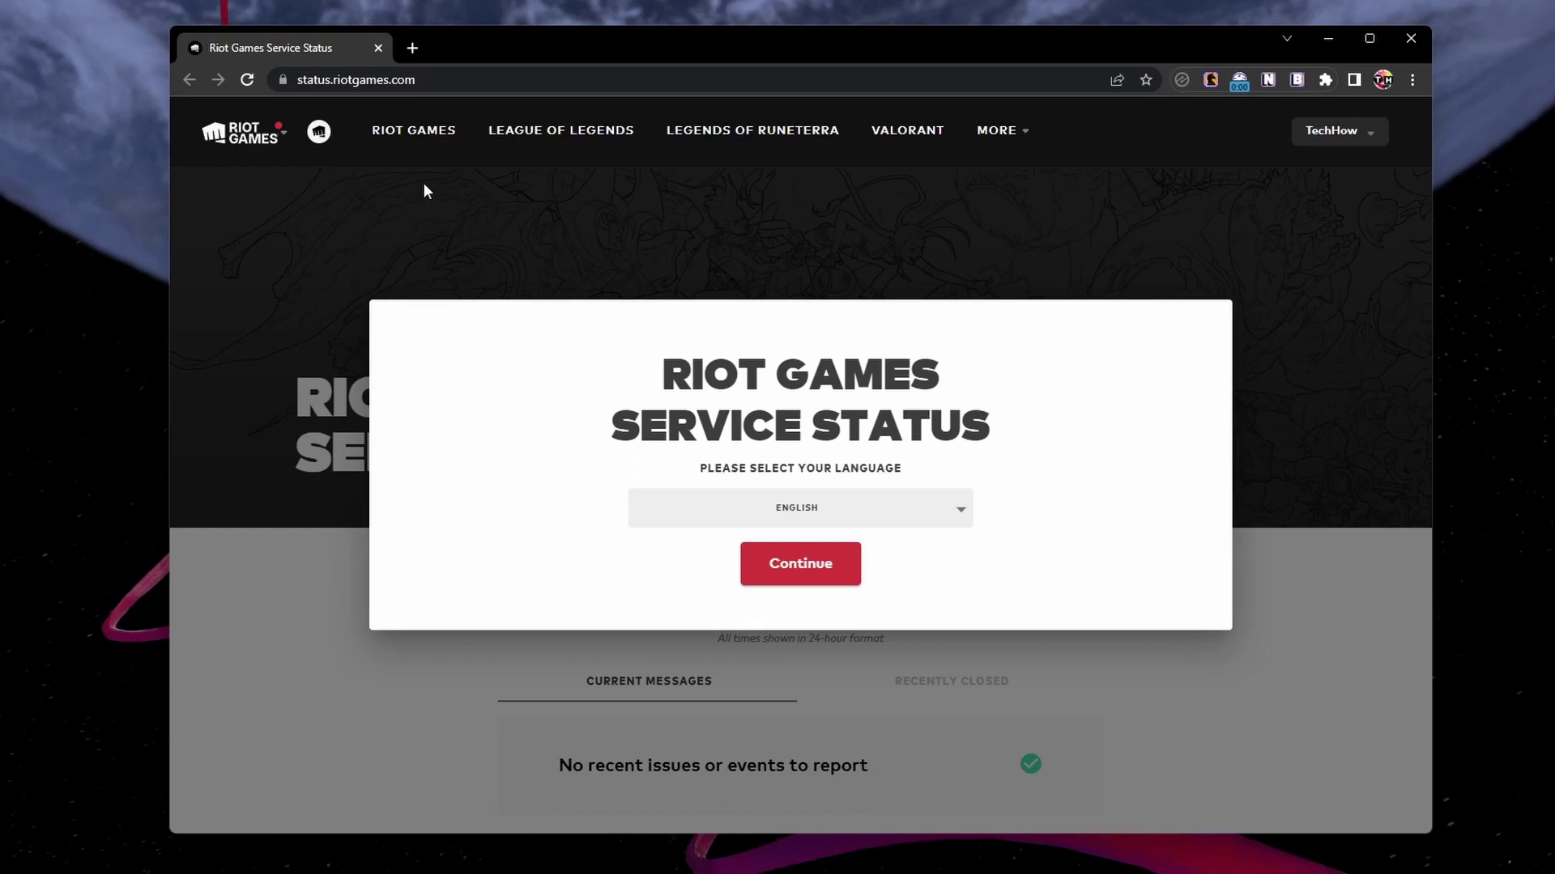
Open the League of Legends status page in English with the default NA region
click(432, 79)
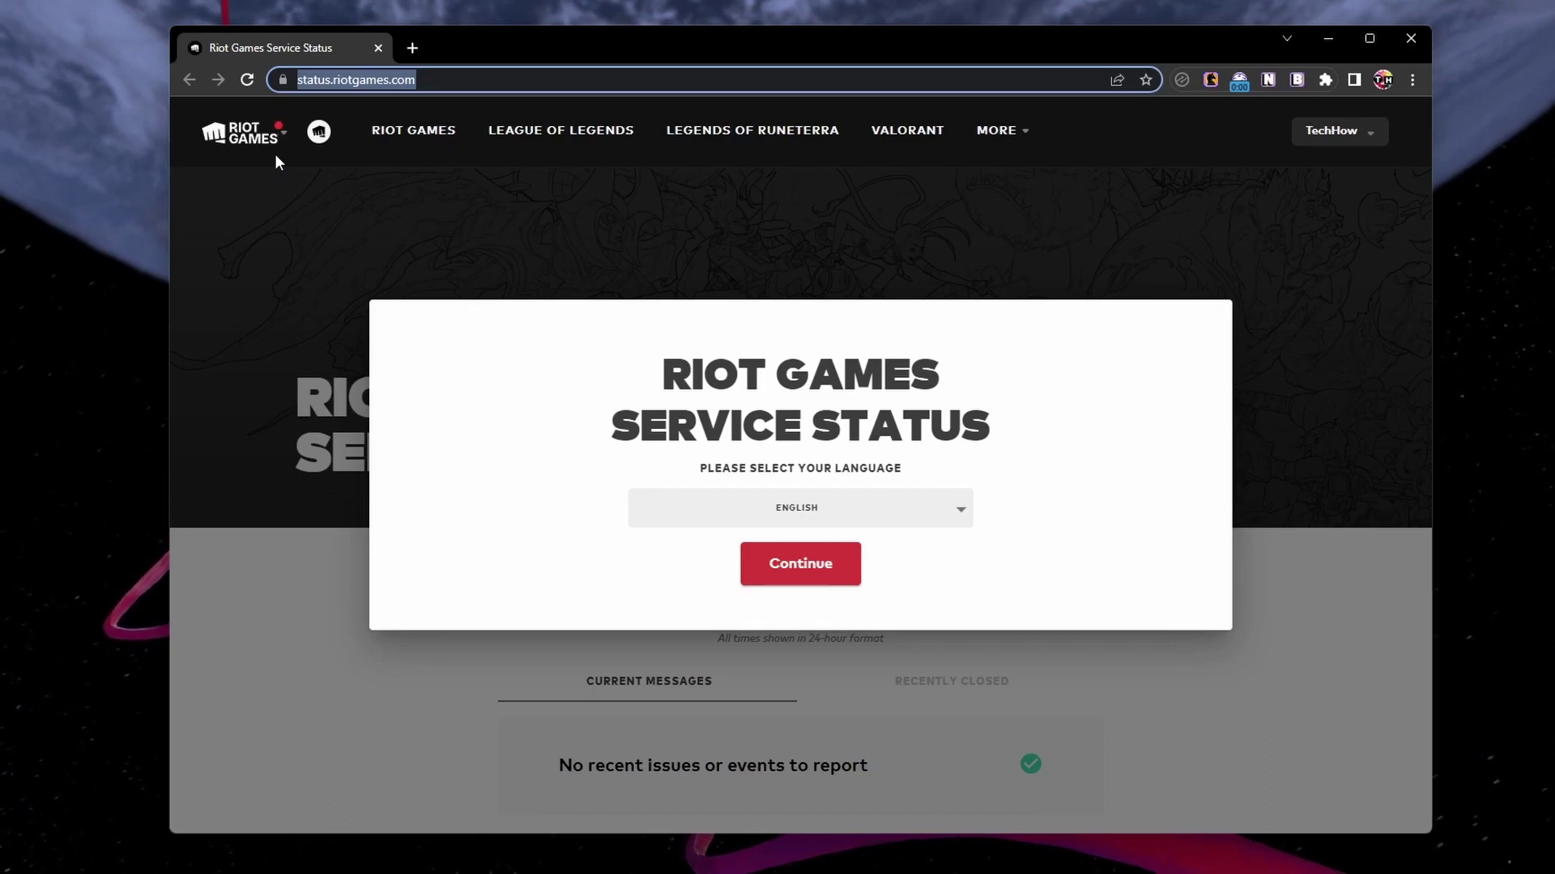
click(770, 563)
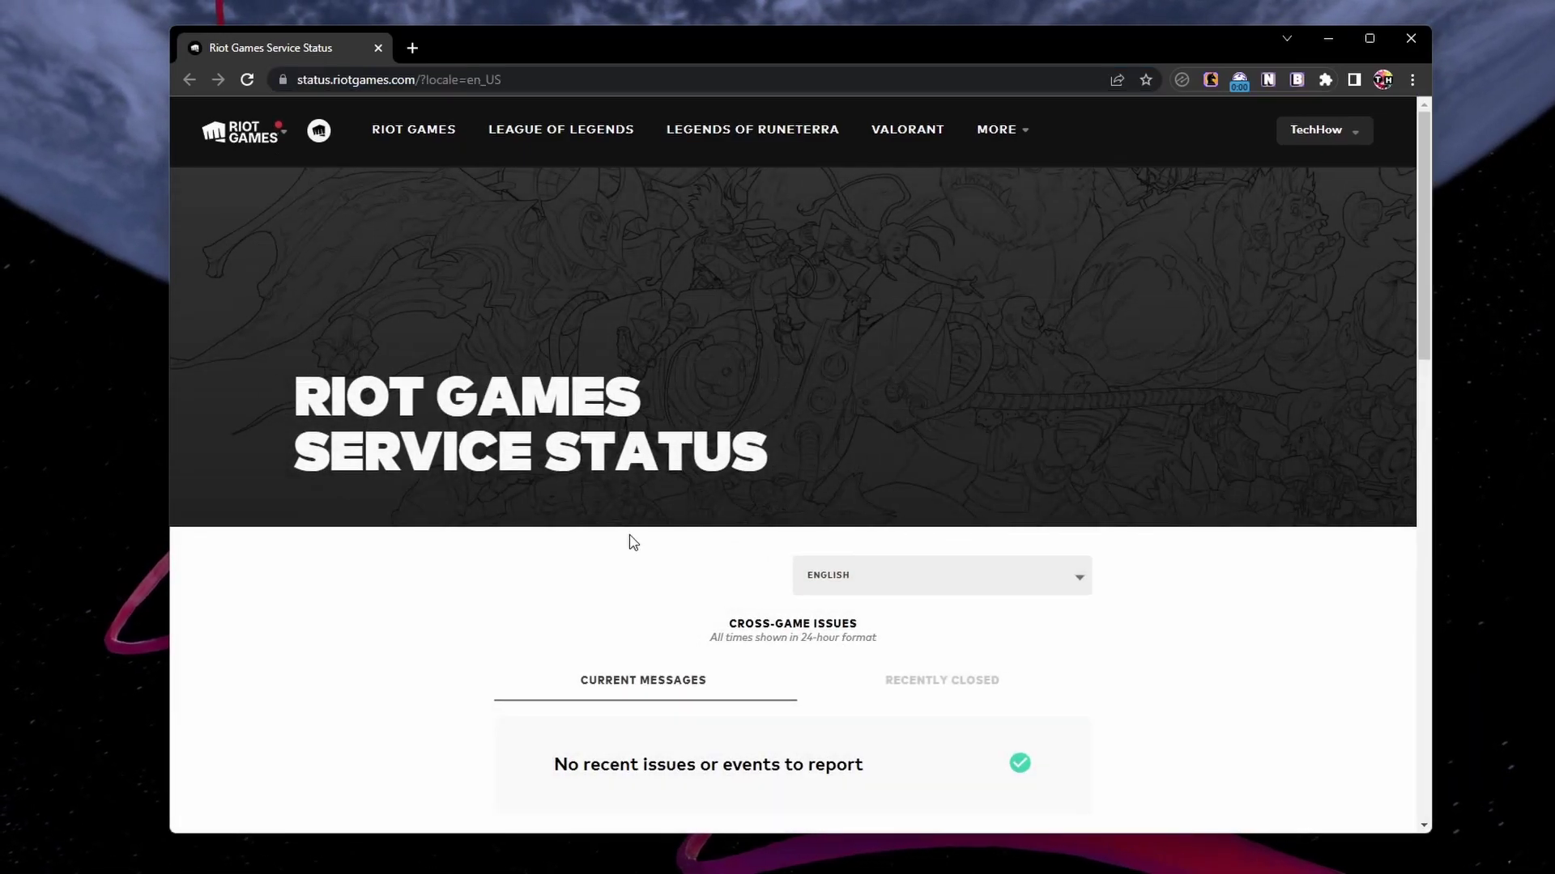
scroll(595, 584, down, 3)
click(578, 616)
click(760, 578)
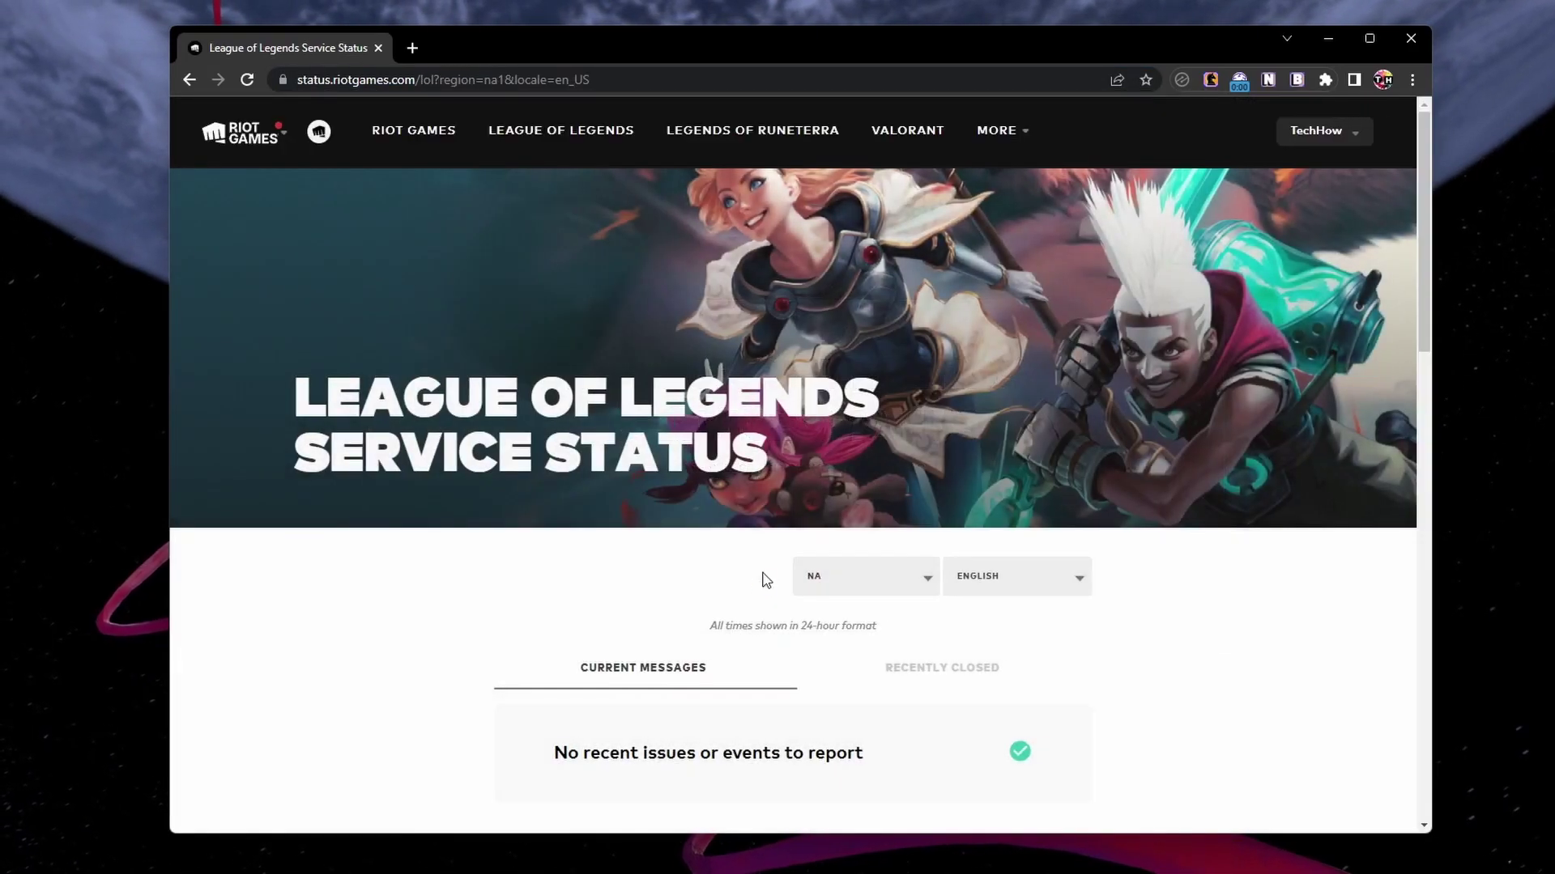
scroll(361, 577, down, 2)
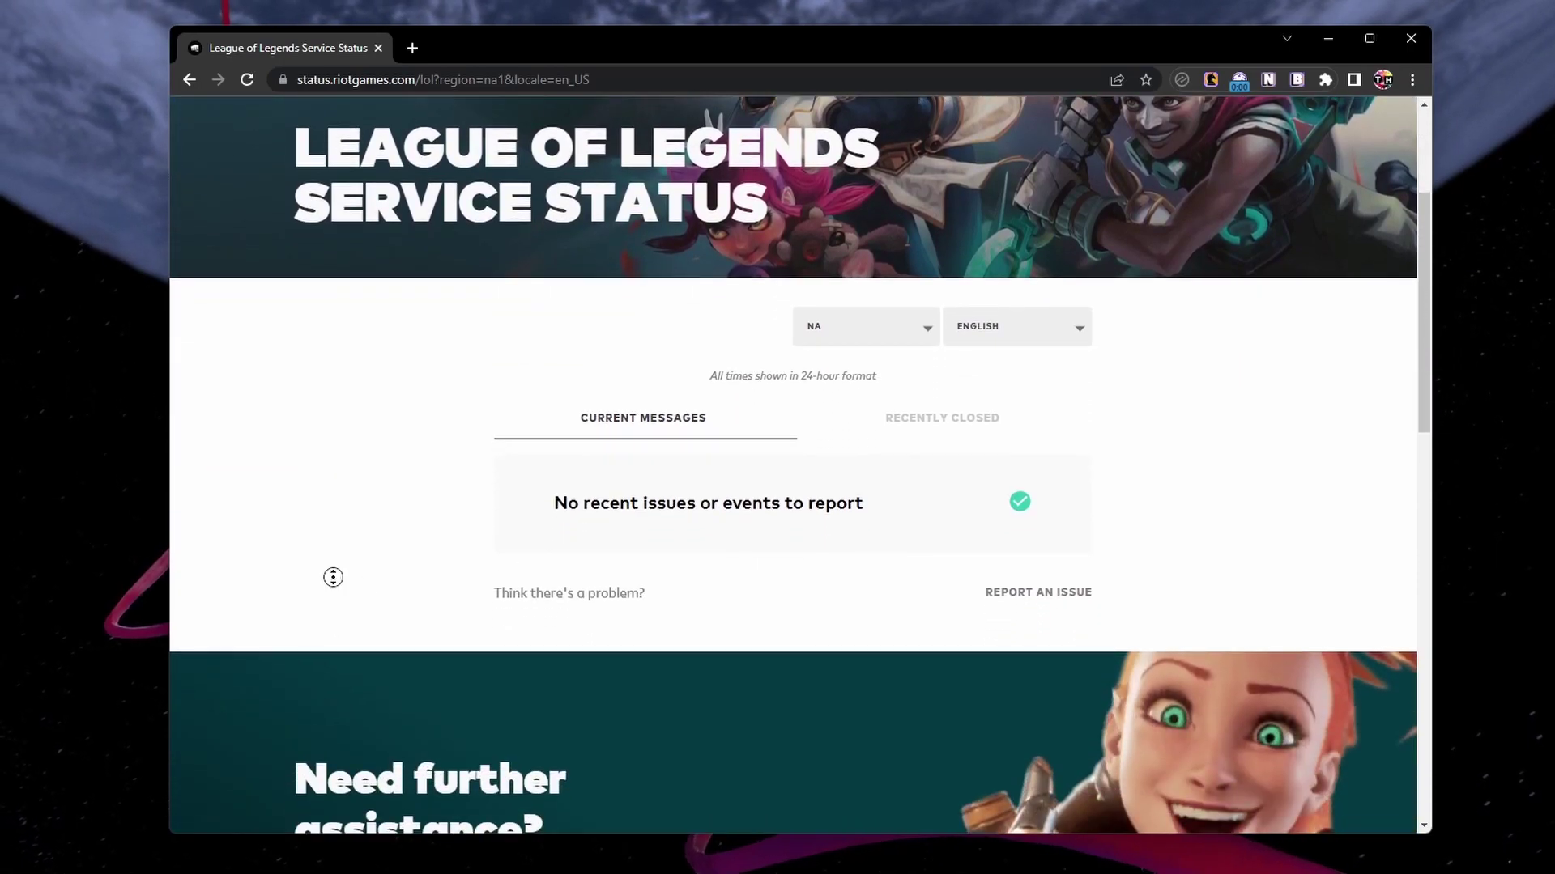
Switch the status region to EUW, then EUNE, showing the End of Game Issues warning
click(931, 337)
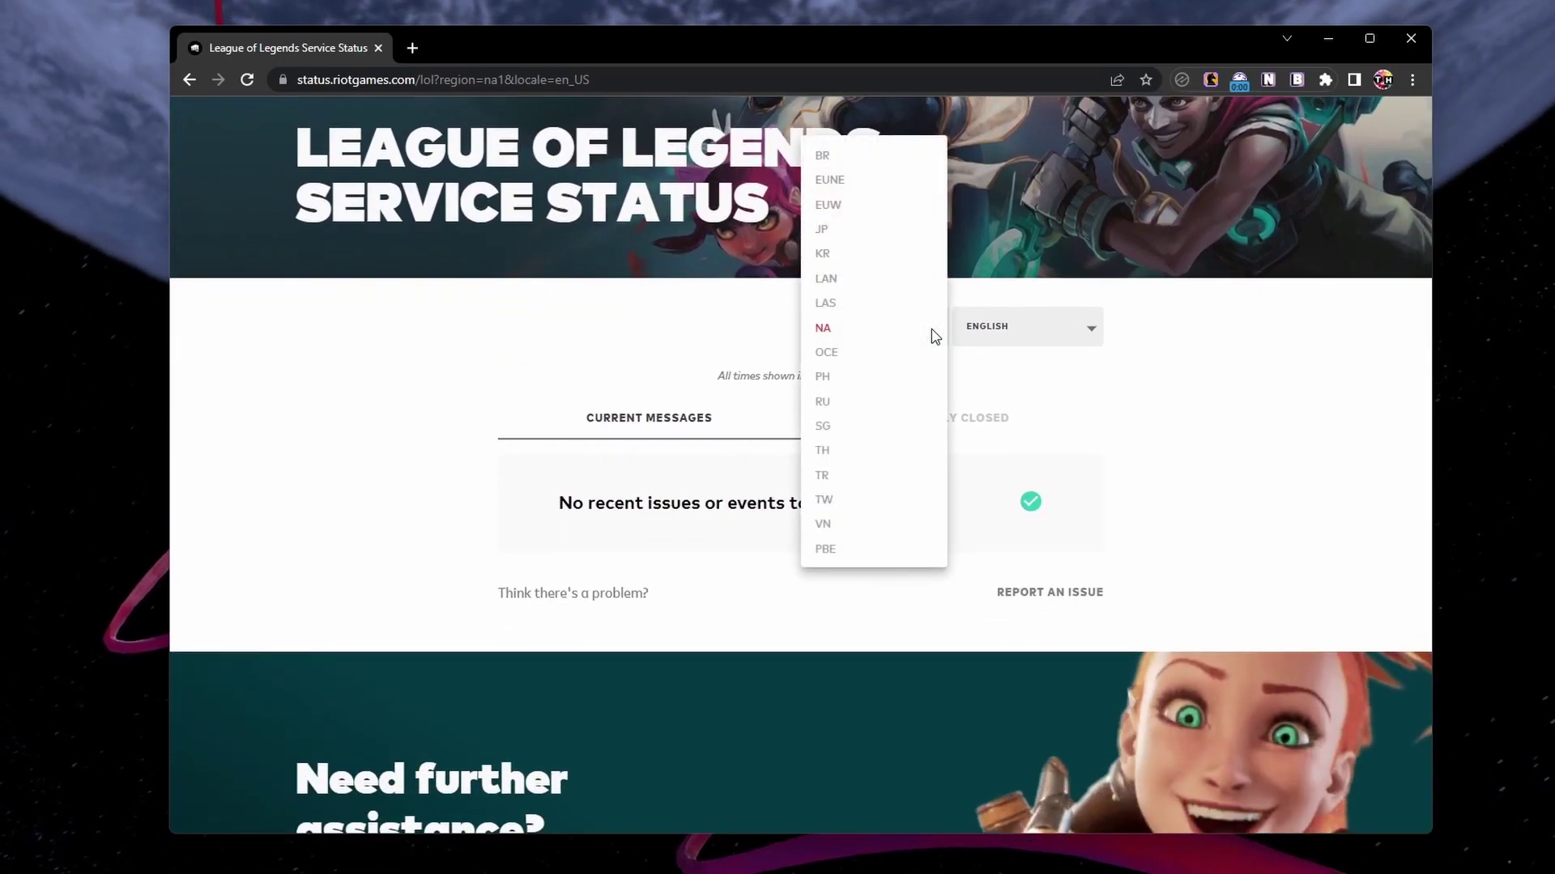
click(867, 205)
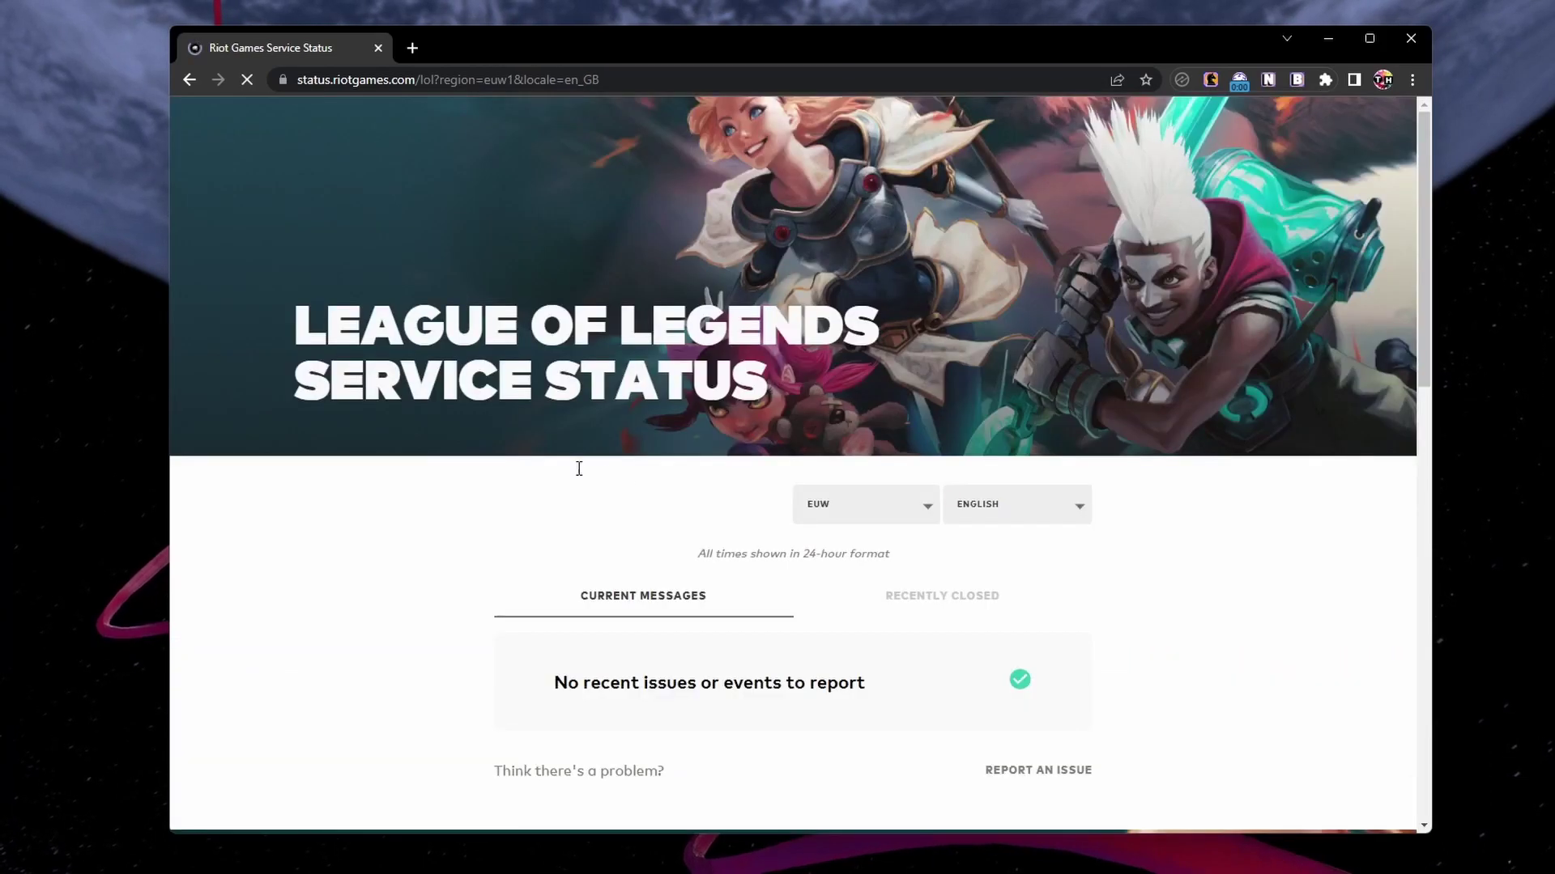
scroll(365, 511, down, 2)
scroll(337, 474, up, 1)
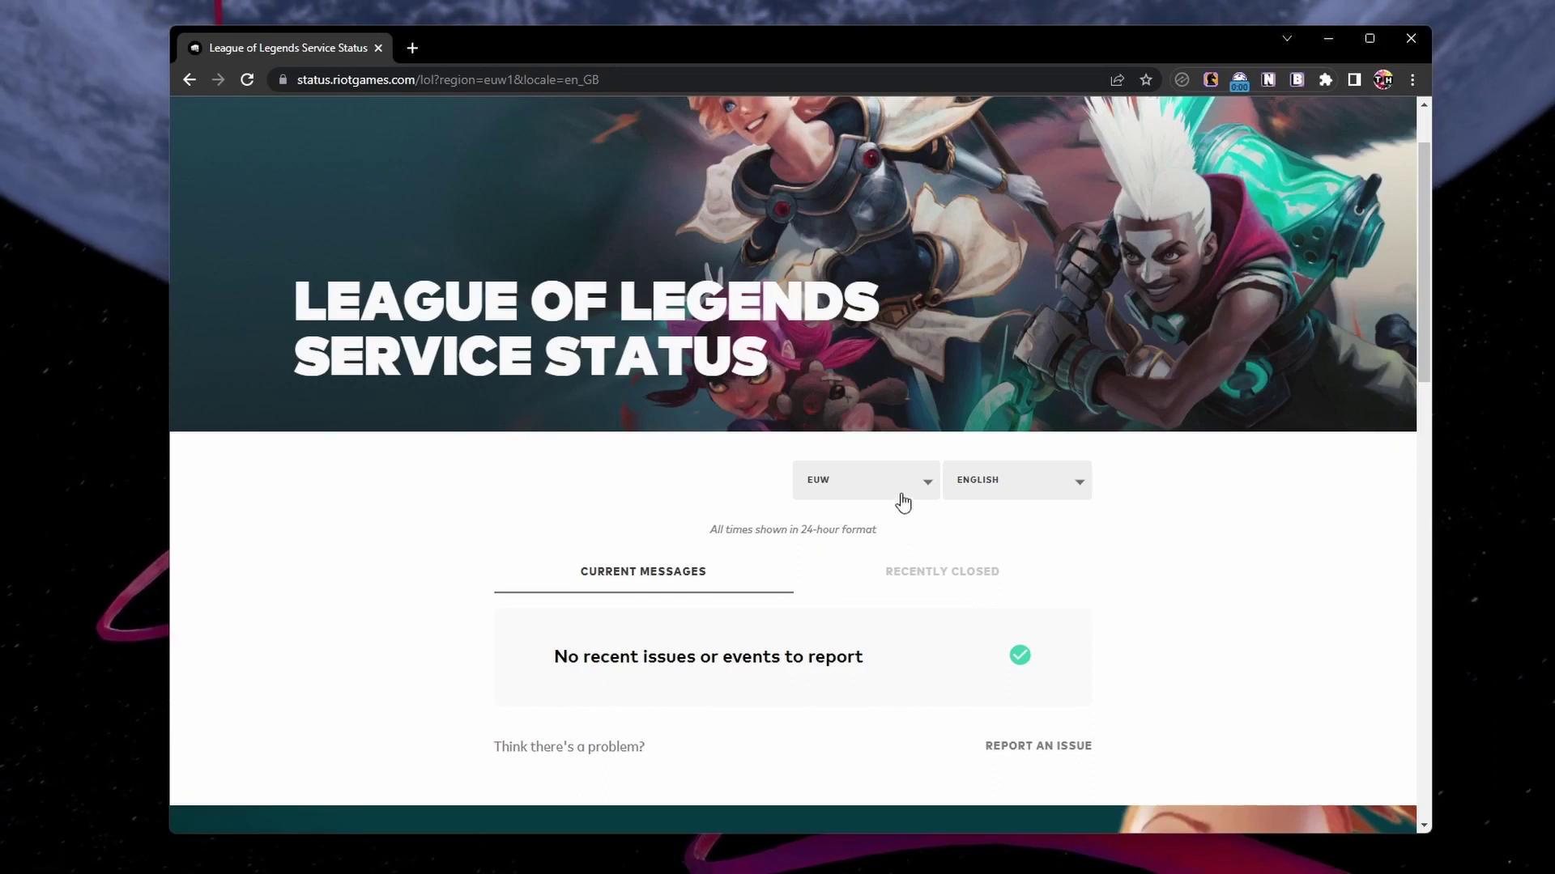
click(902, 496)
click(839, 433)
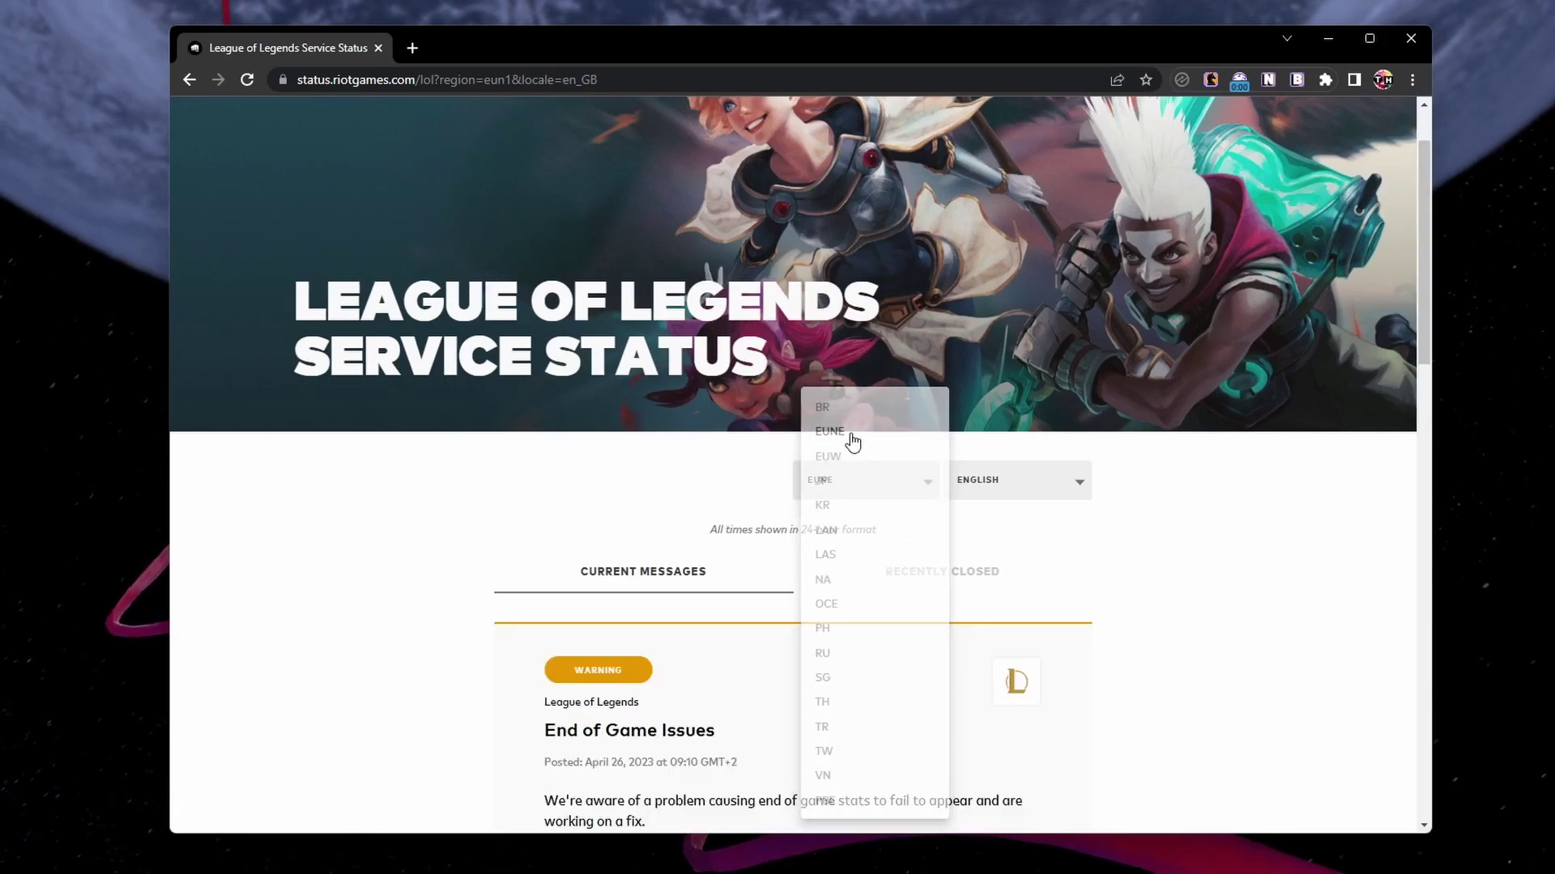
scroll(228, 553, down, 1)
scroll(232, 570, down, 1)
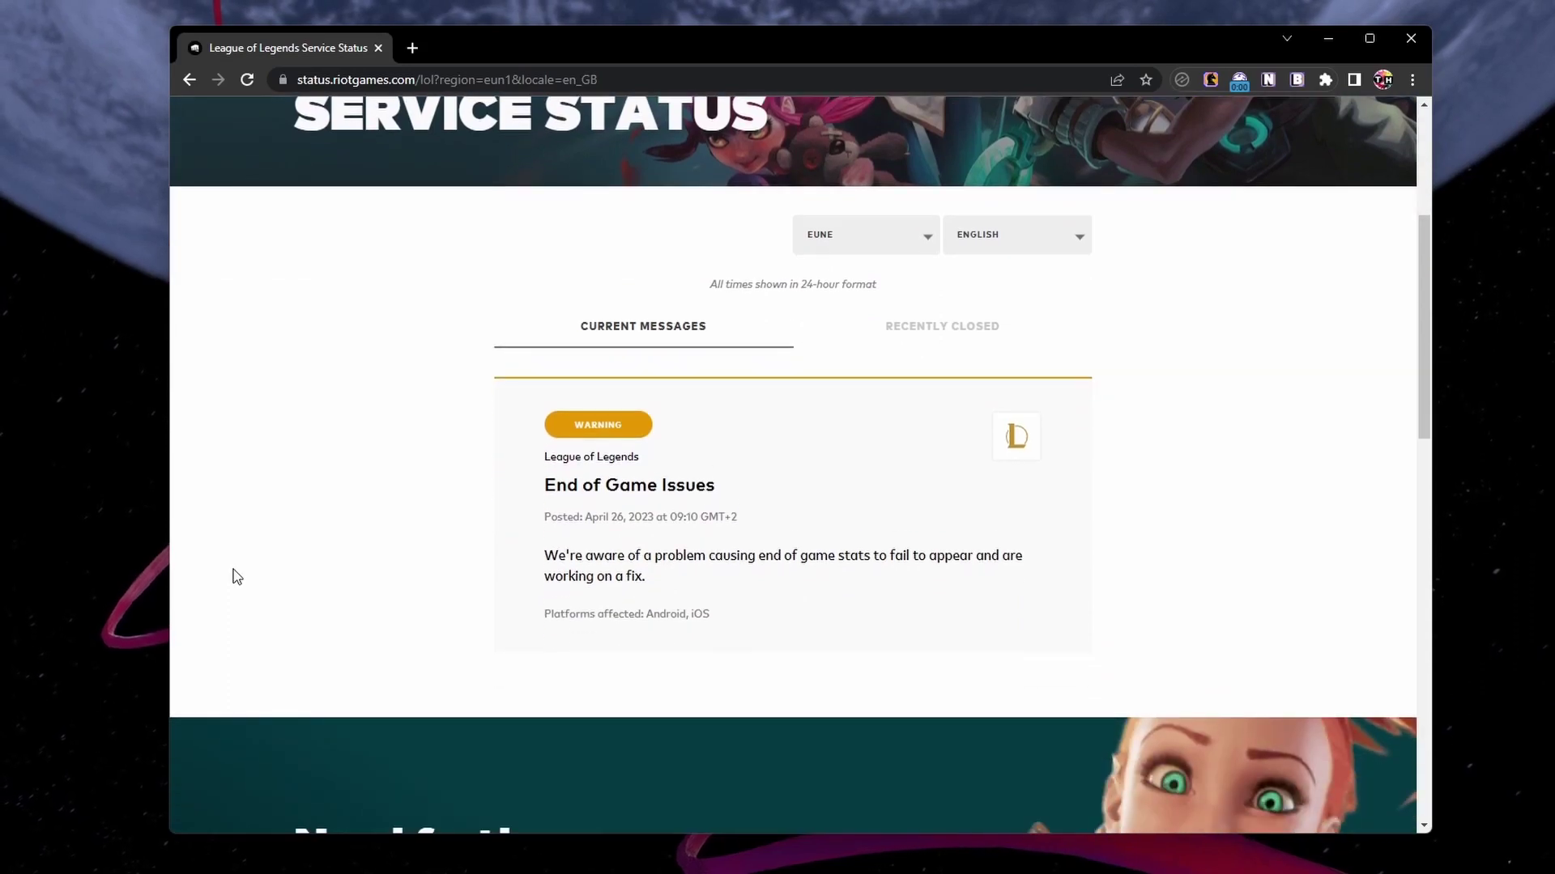
middle_click(237, 546)
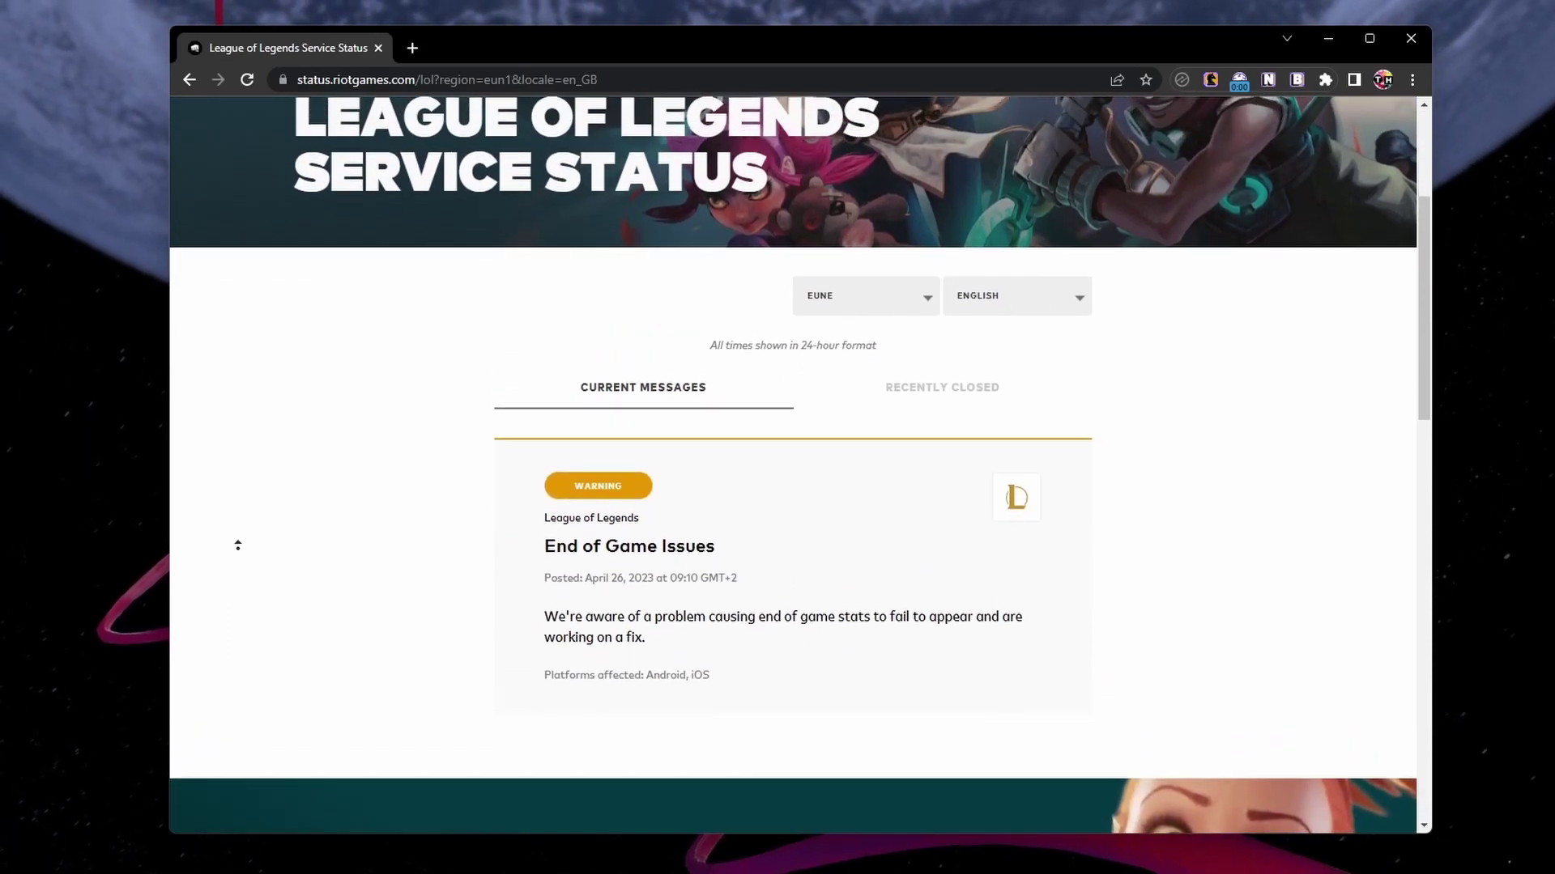
middle_click(239, 557)
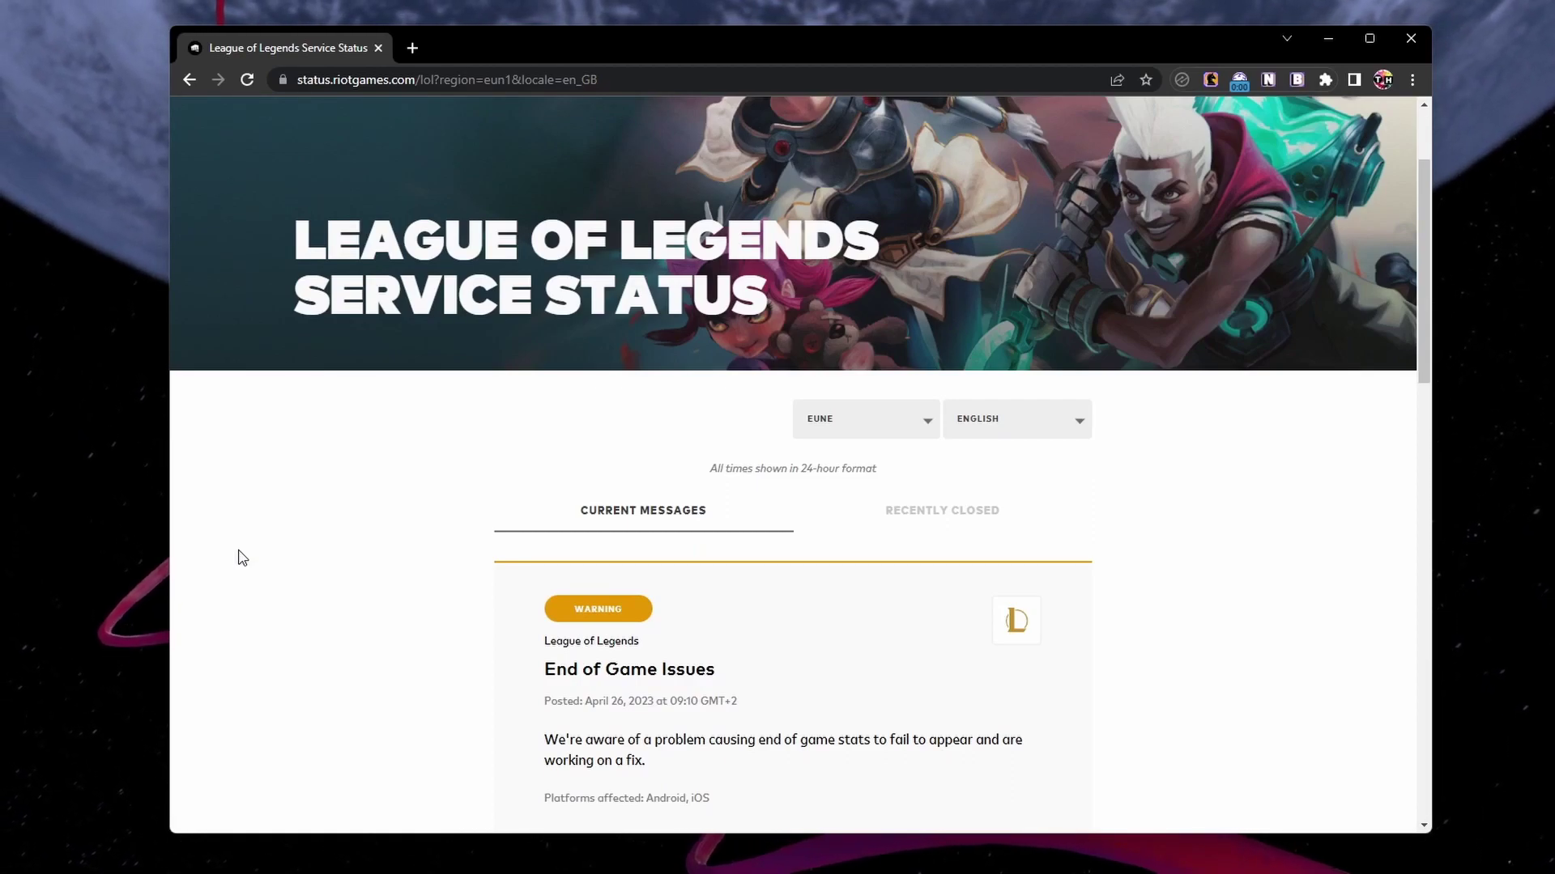
Check Windows VPN settings, where PrivadoVPN (IKEv2) is not connected, then close Settings
click(1337, 43)
key(super)
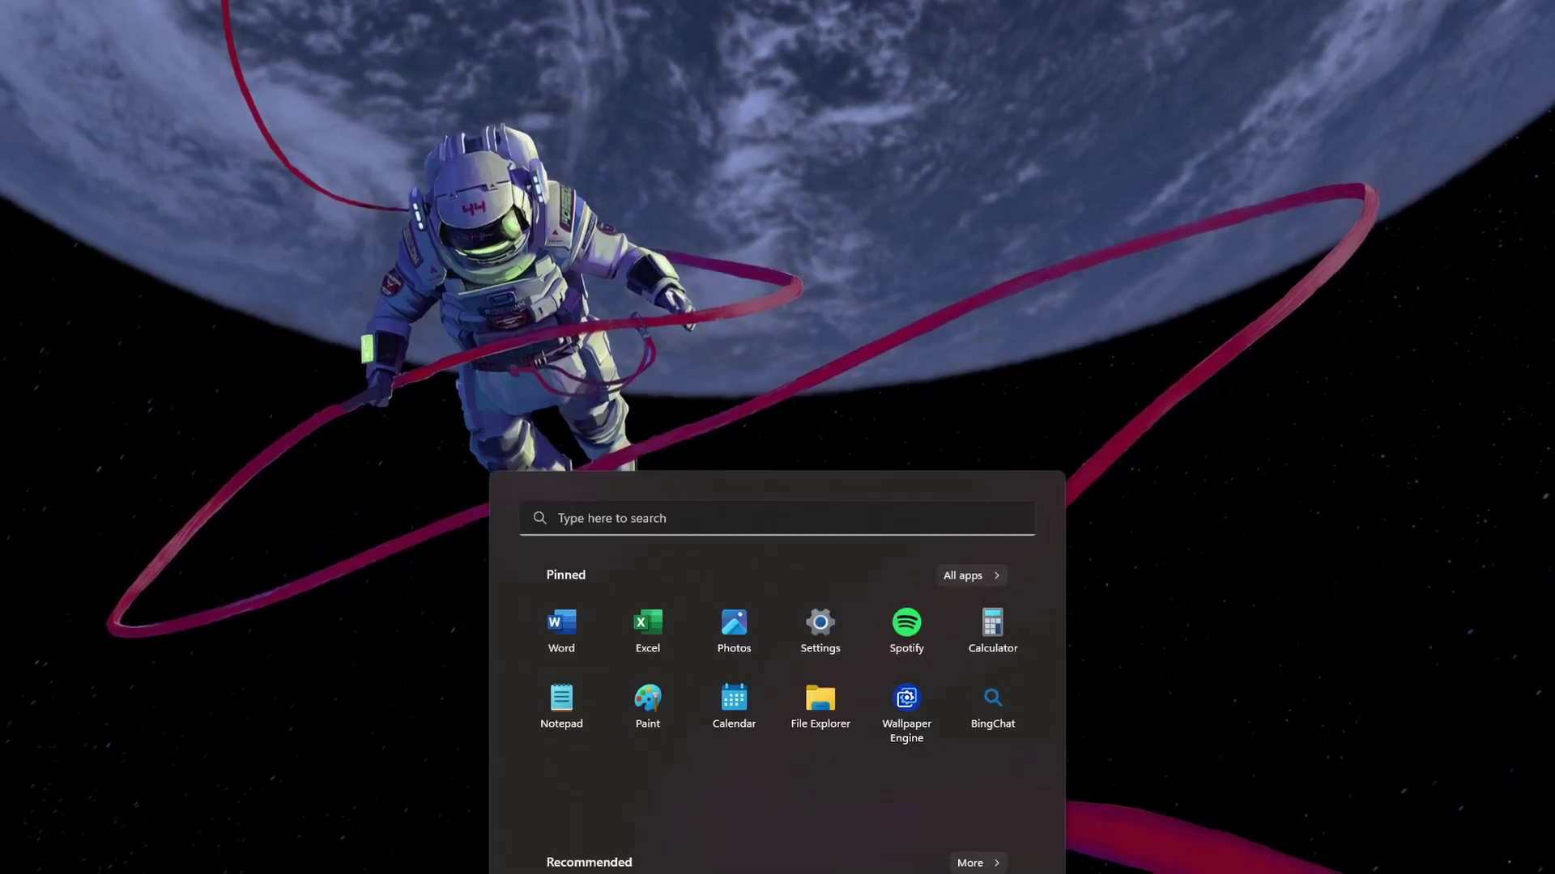
text(settings)
key(Return)
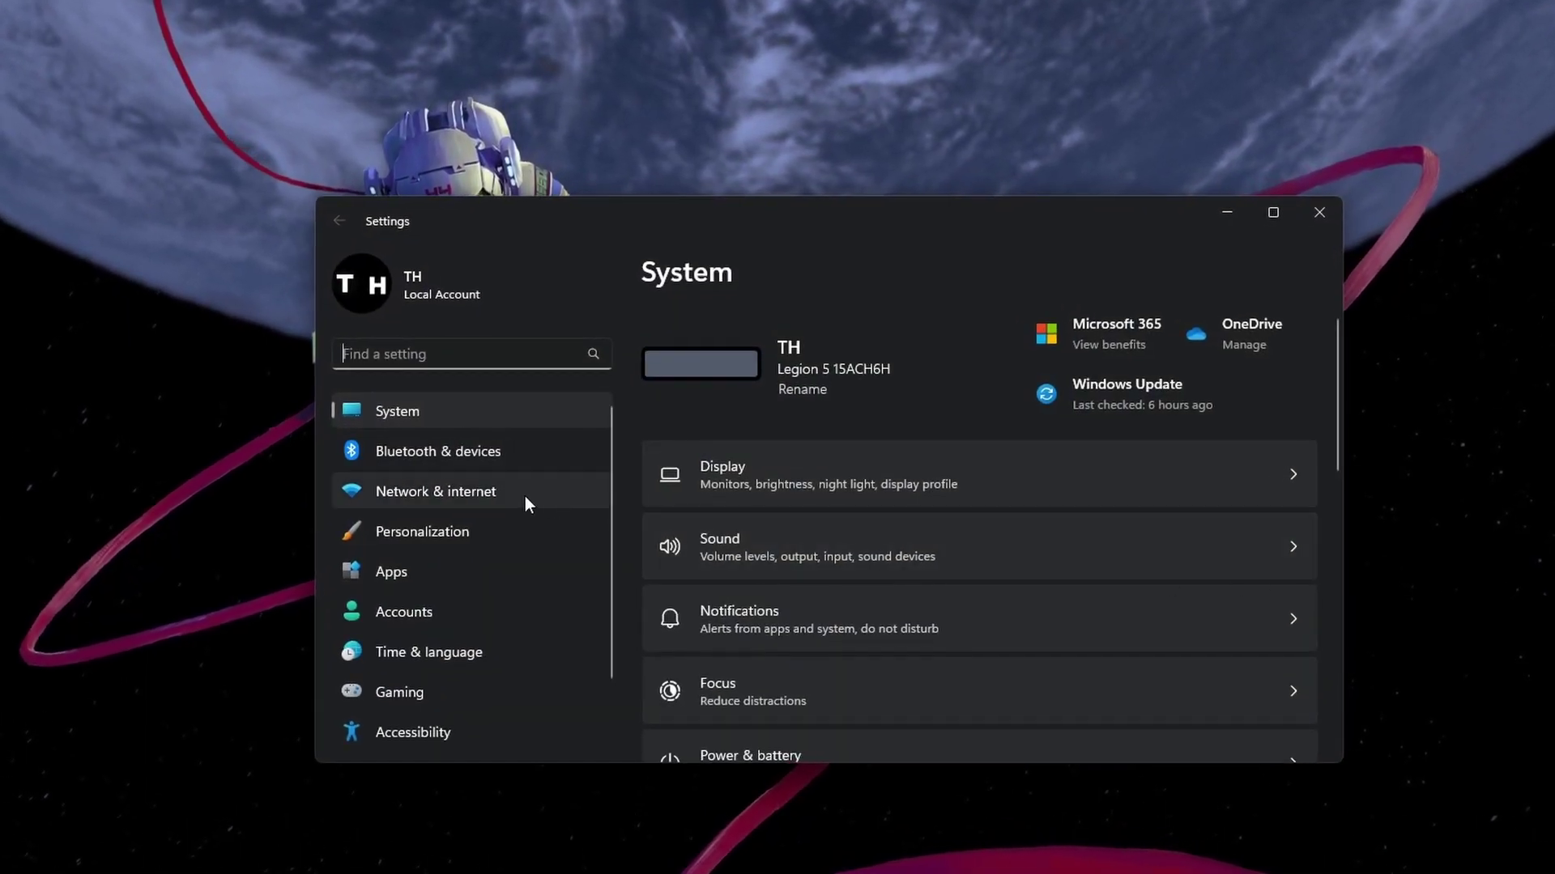
click(509, 493)
click(833, 605)
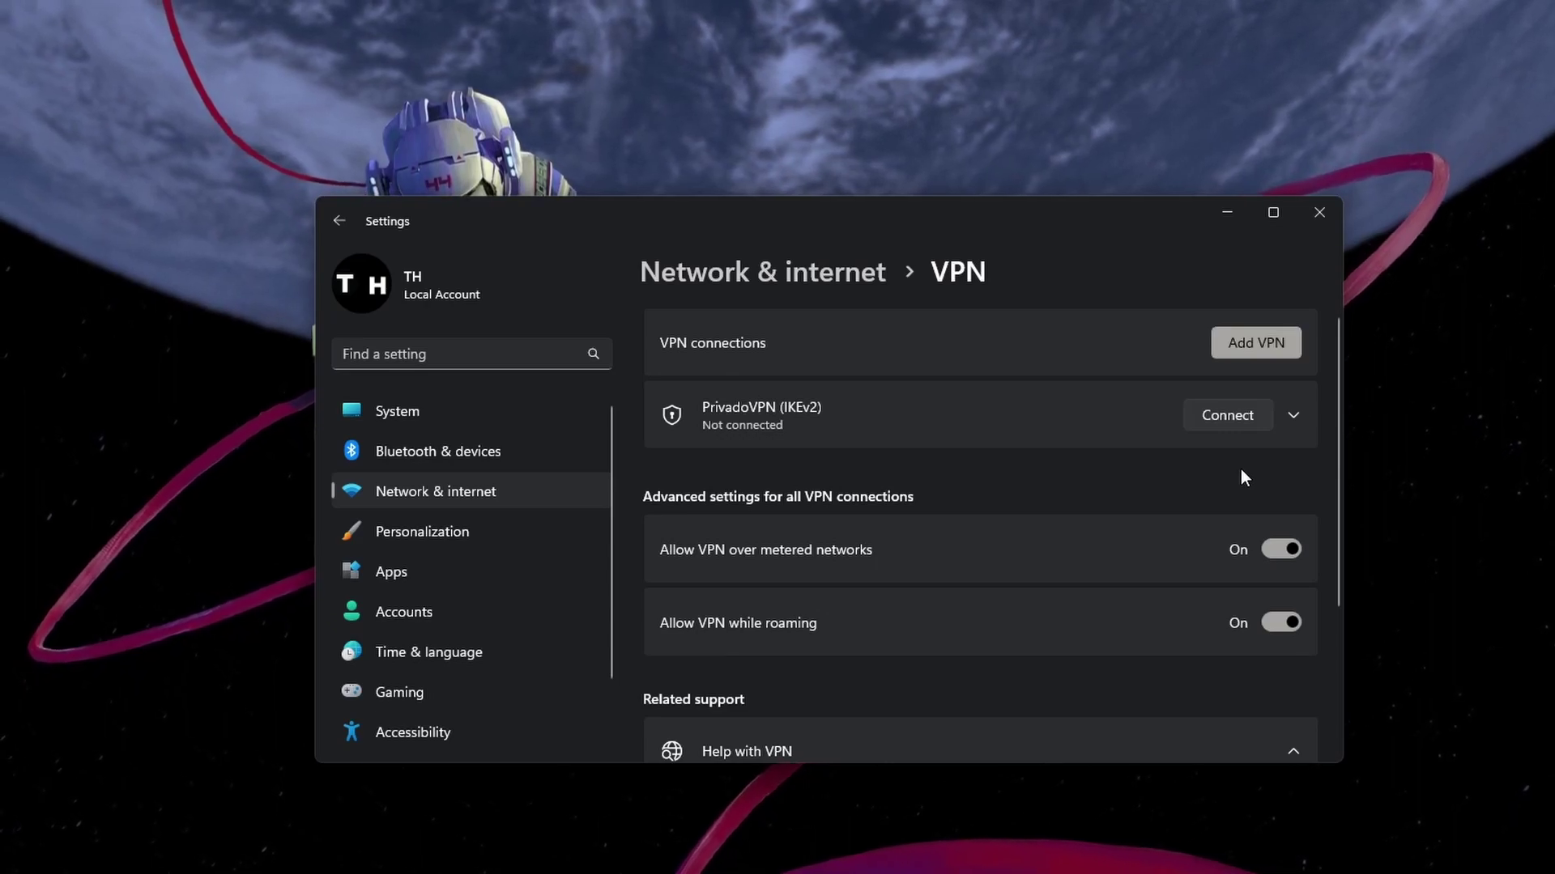
click(1320, 213)
Launch PrivadoVPN, connect to New York, close it, and return to the status page
key(super)
text(pr)
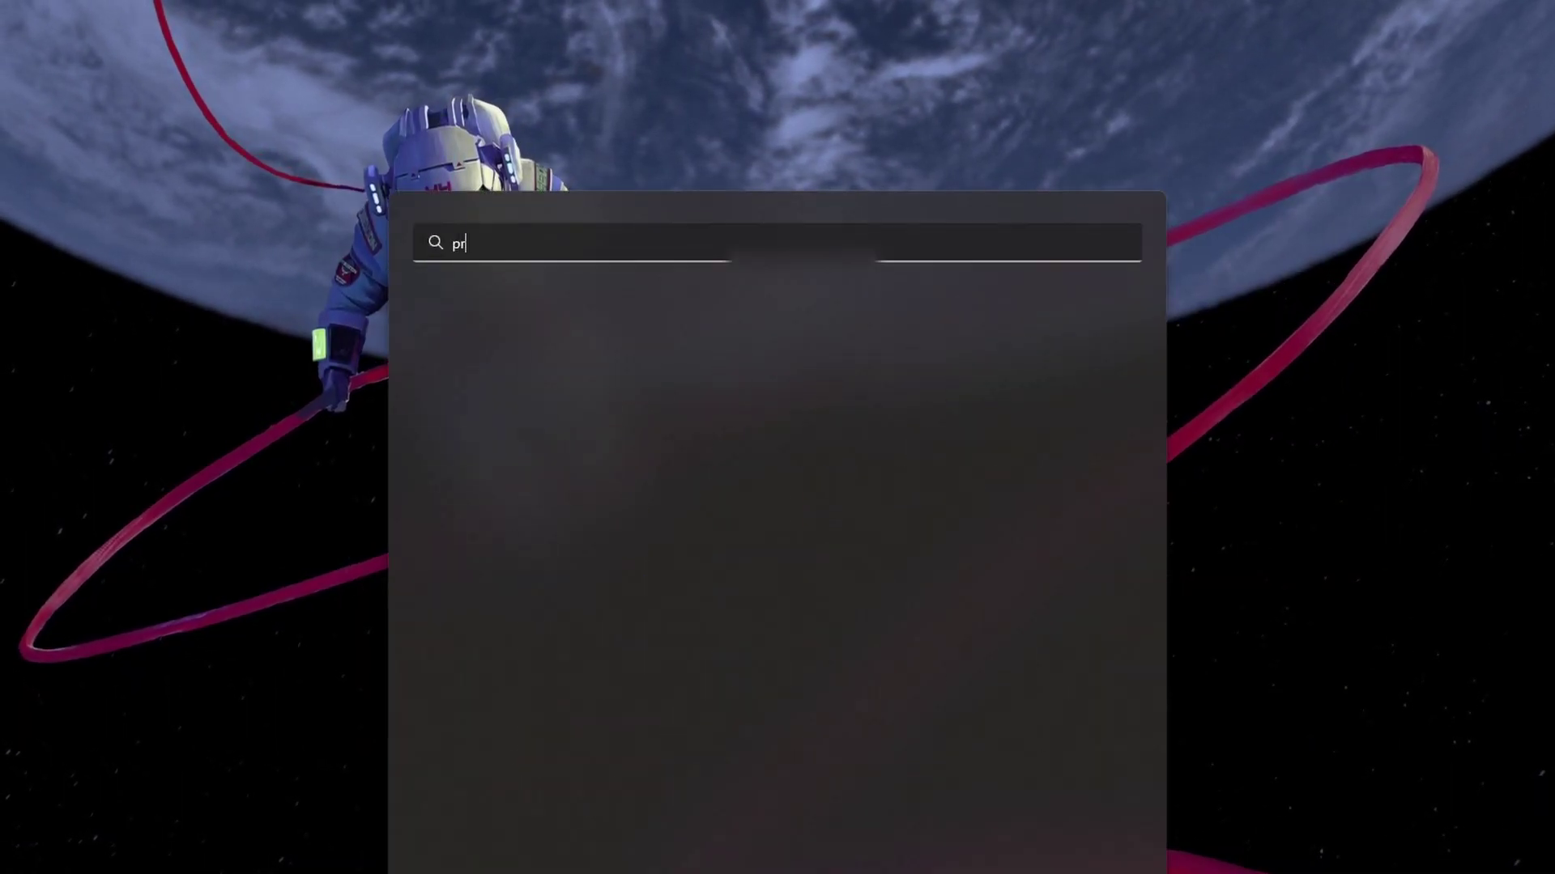
text(ivadovpn)
key(Return)
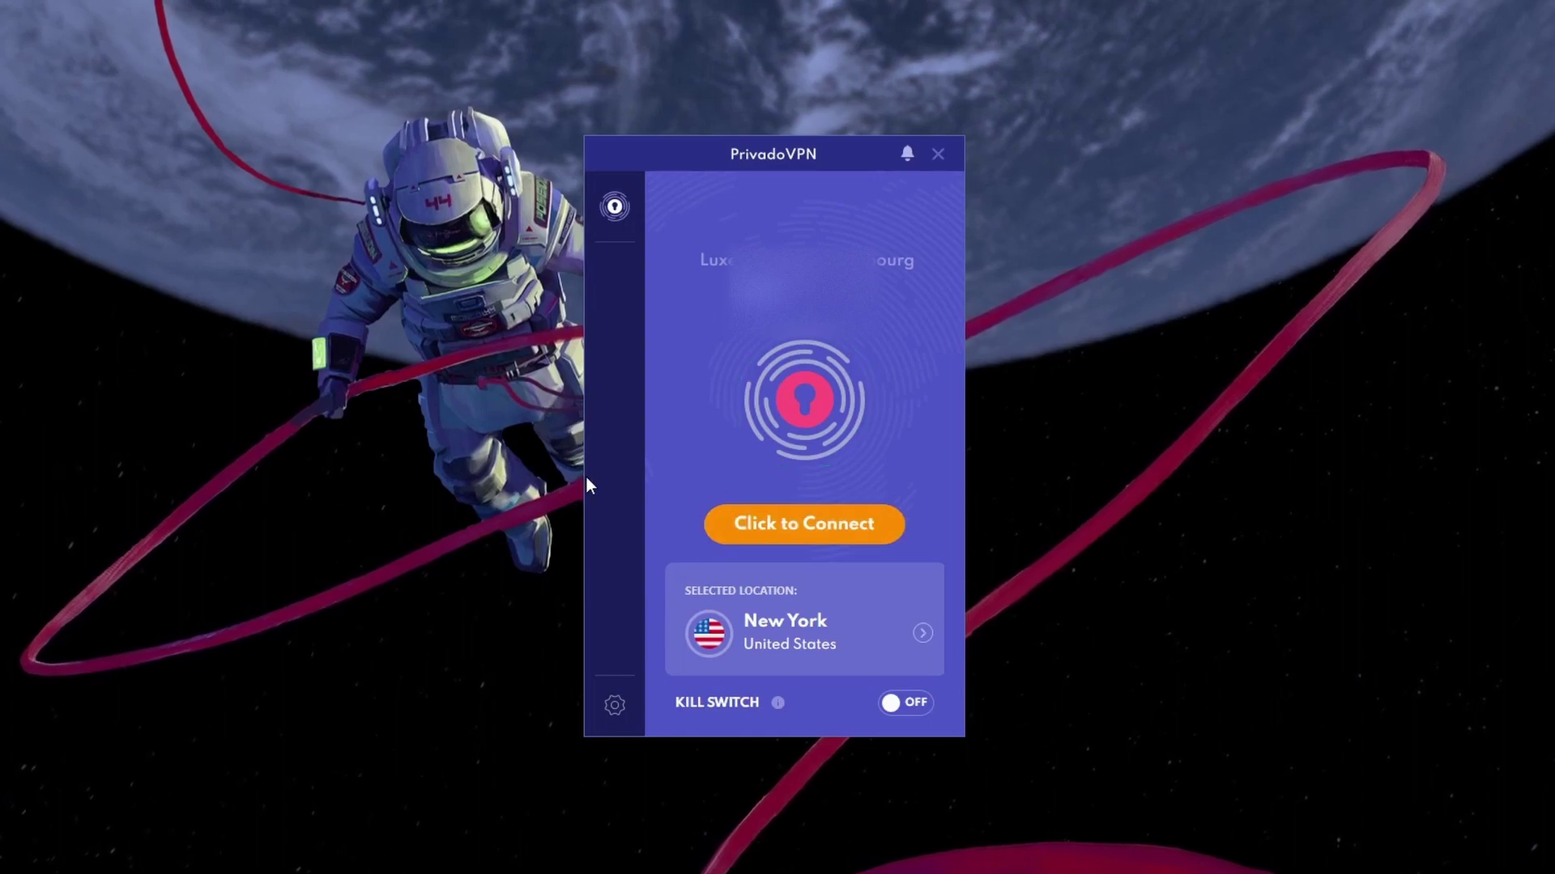
click(786, 527)
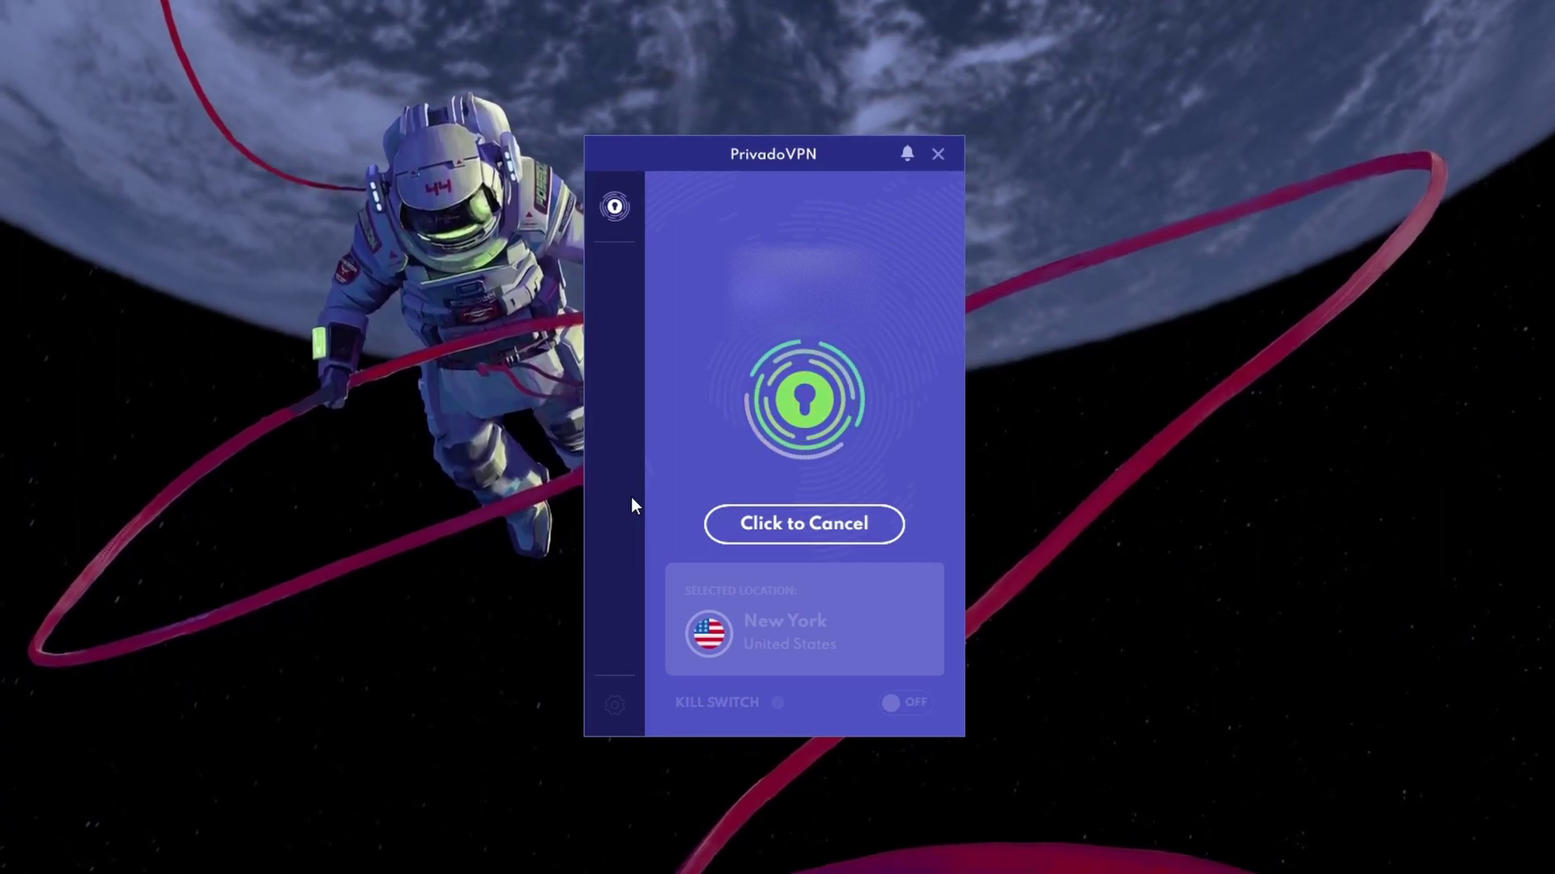
click(938, 153)
mouse_move(572, 856)
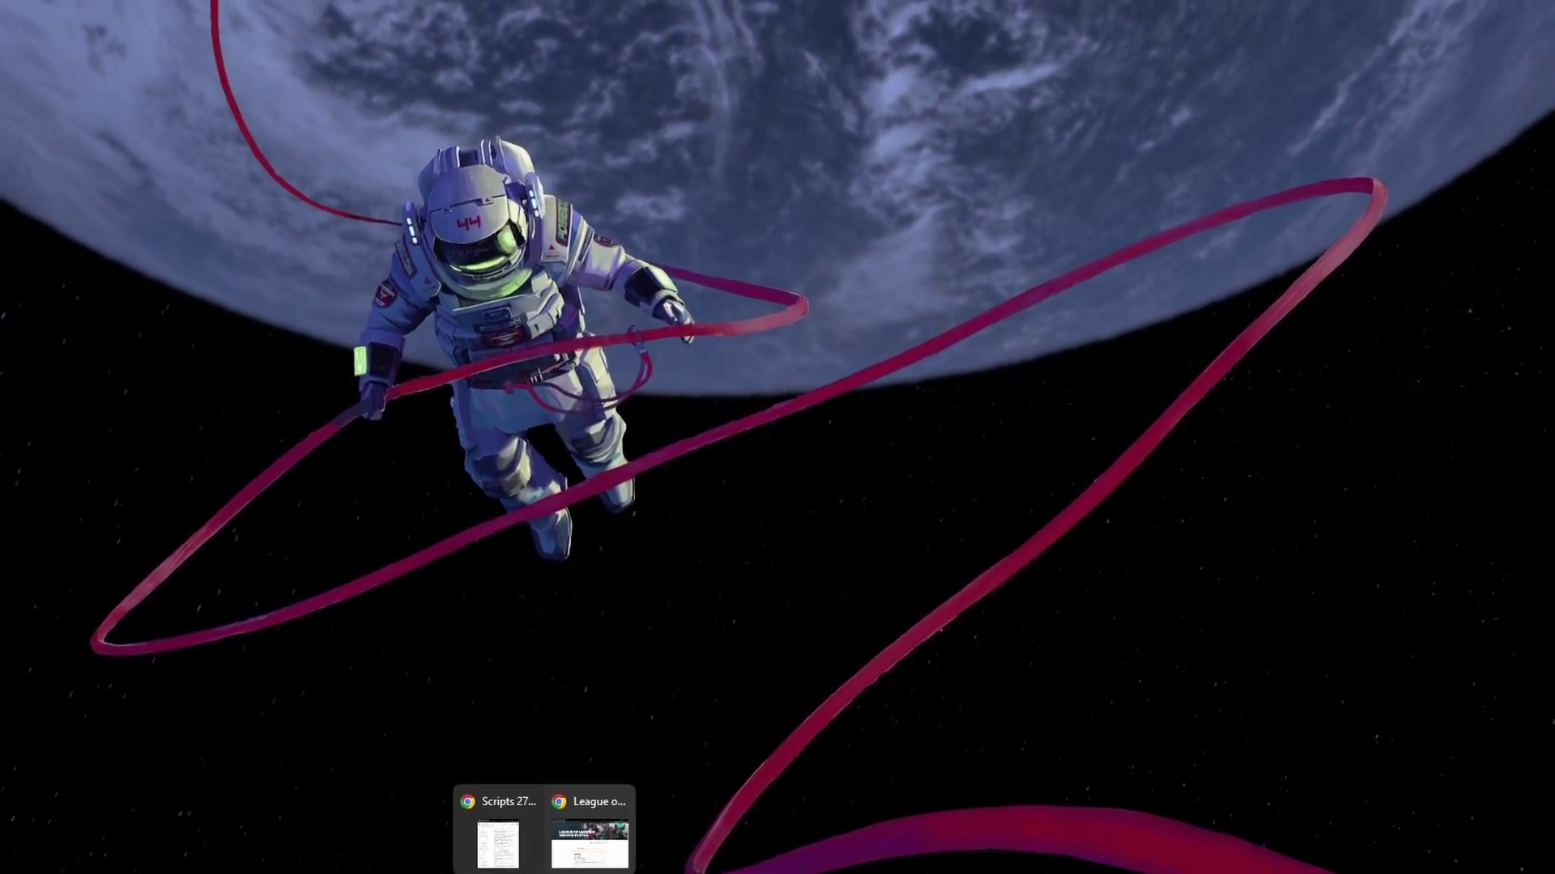
click(599, 816)
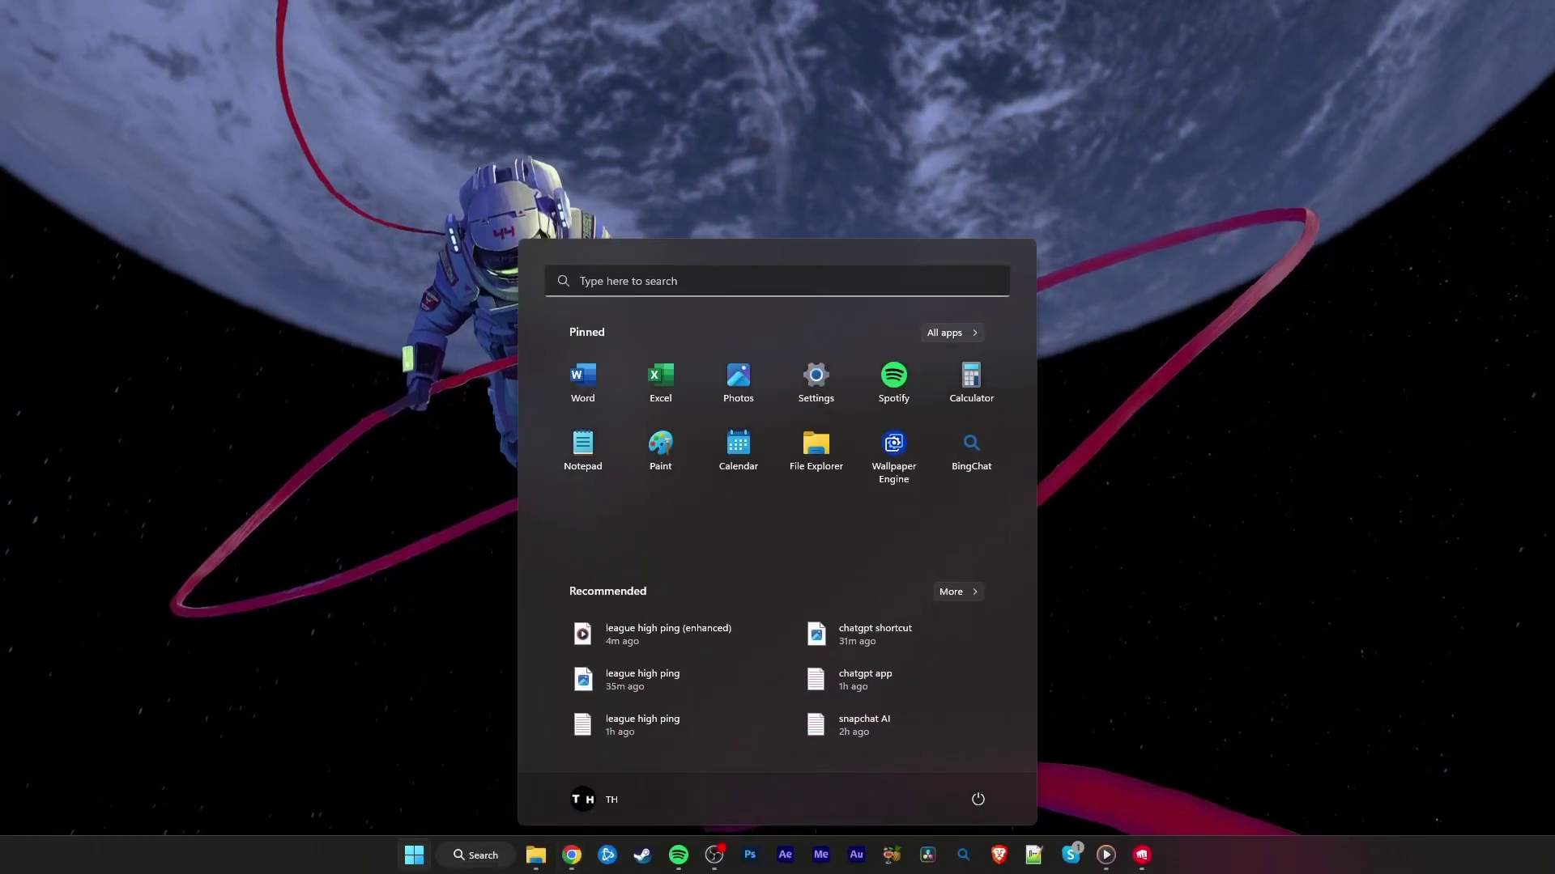
text(task Manager)
Launch Task Manager and open Resource Monitor from the Performance page's options menu
key(Return)
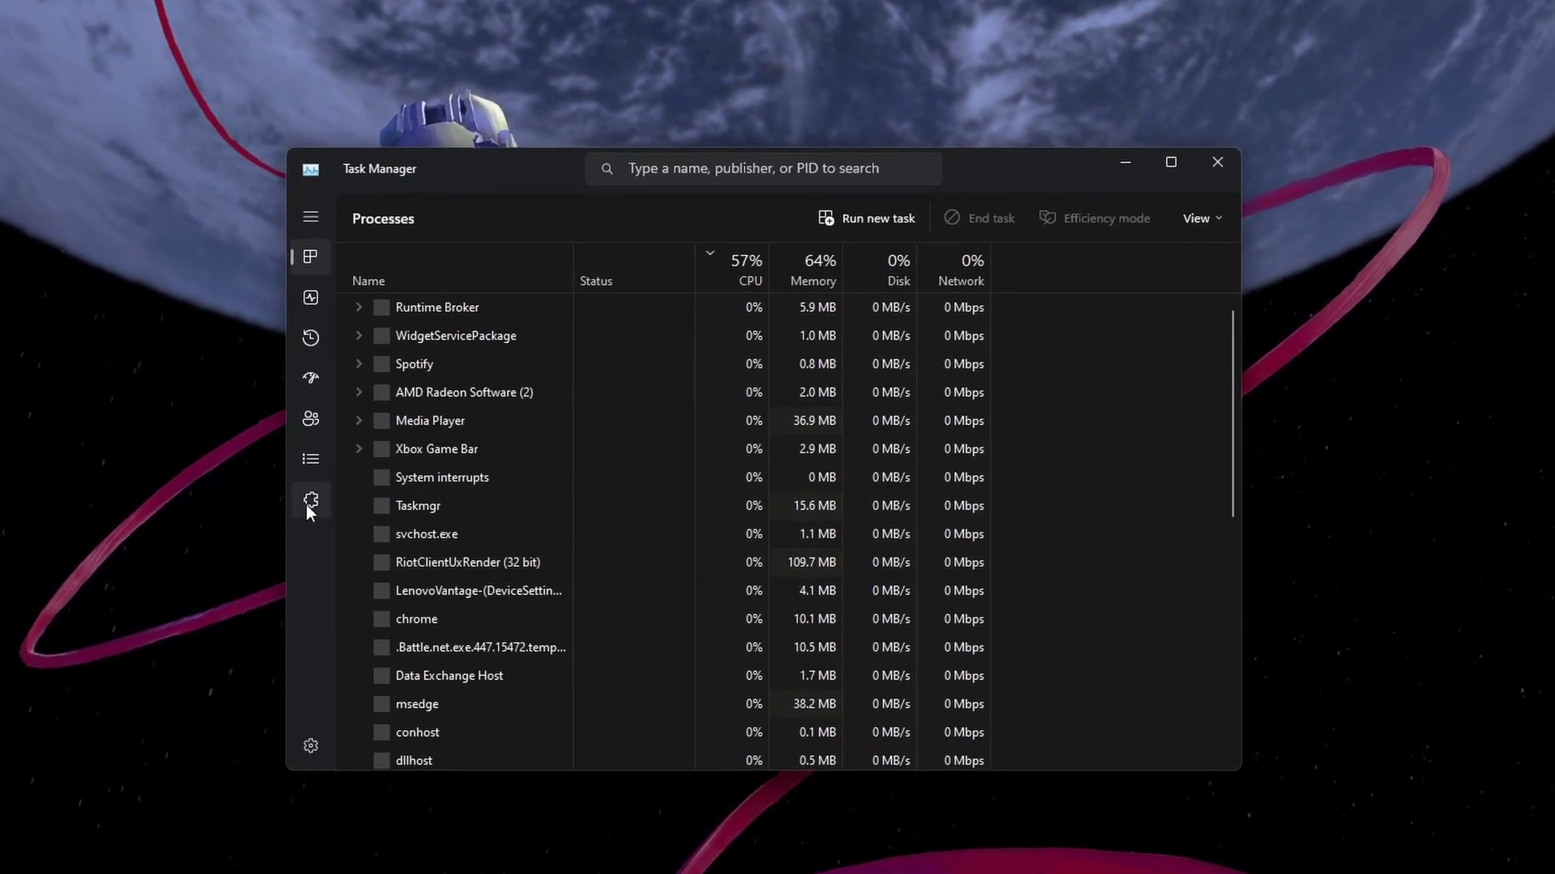
click(306, 307)
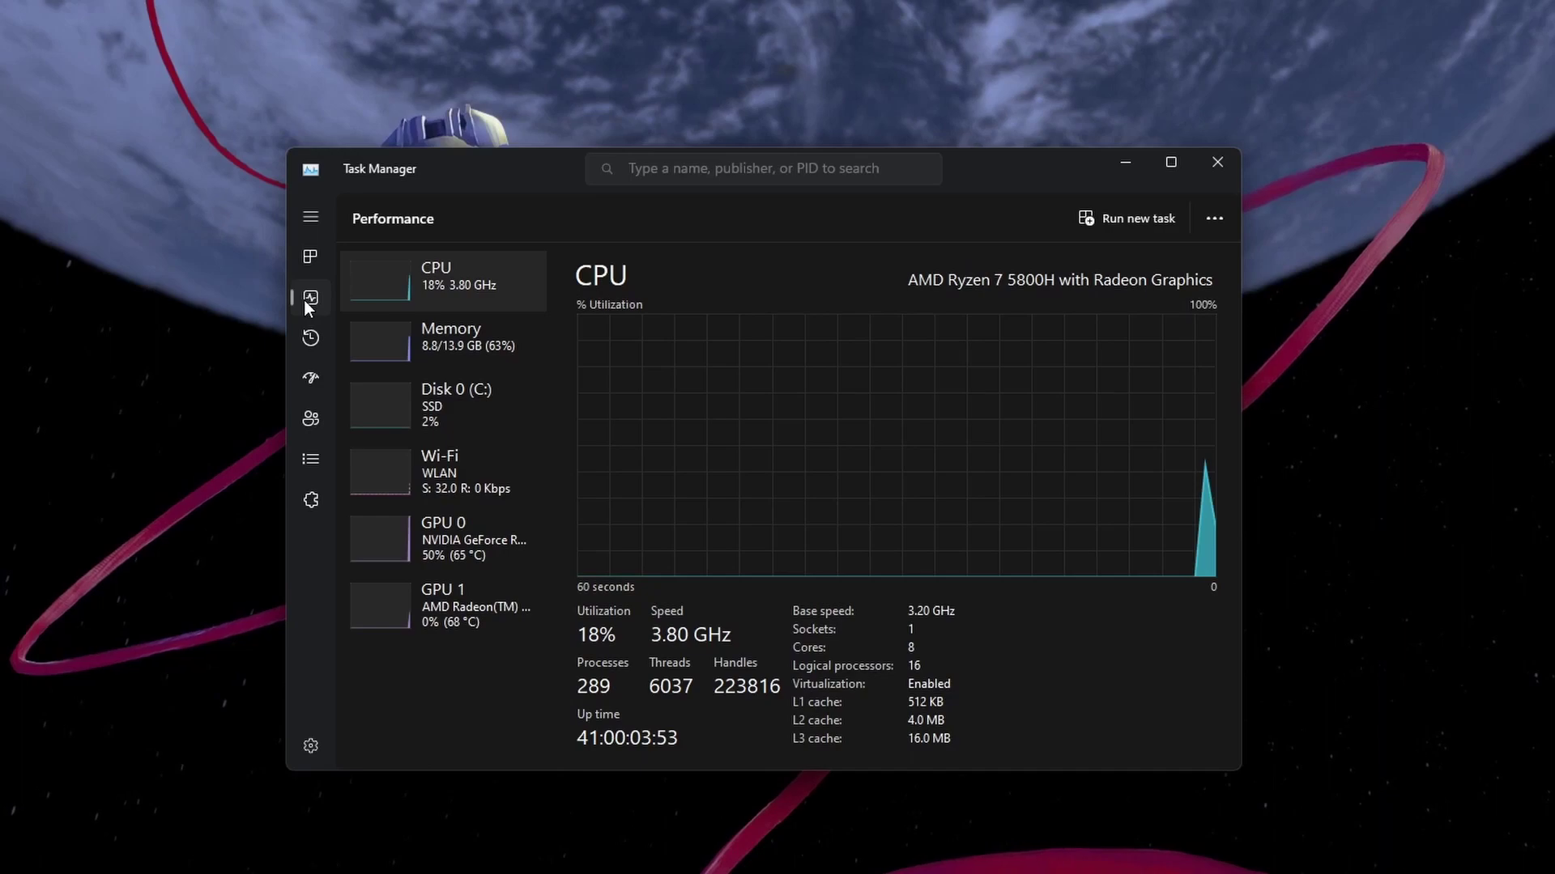
click(1213, 217)
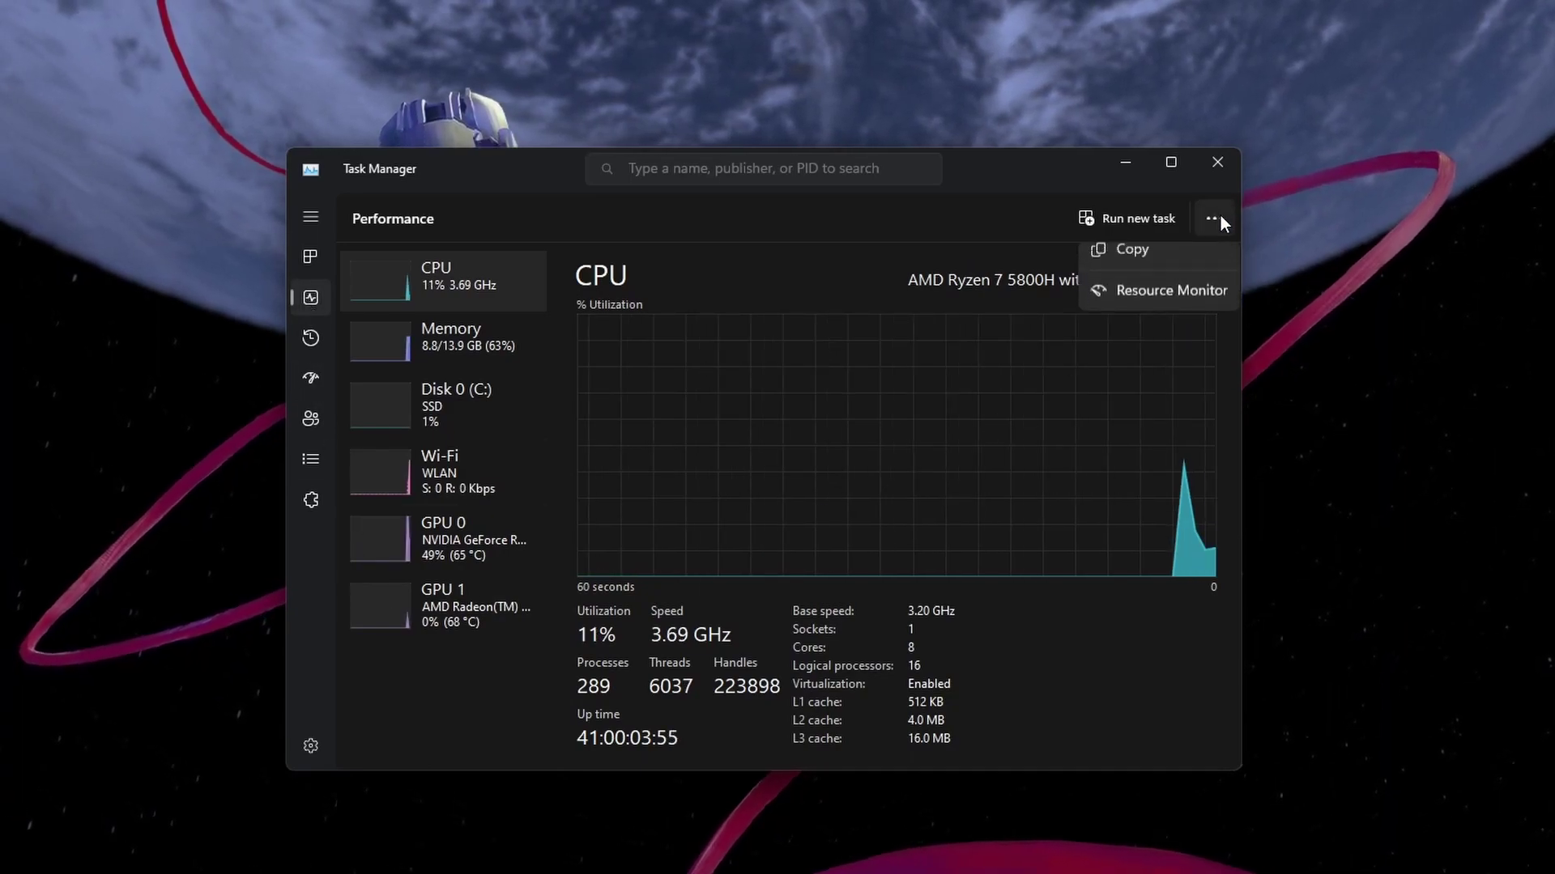
click(1171, 303)
Expand network processes, inspect steam.exe and chrome.exe, and sort by Send (B/sec) descending
click(1217, 162)
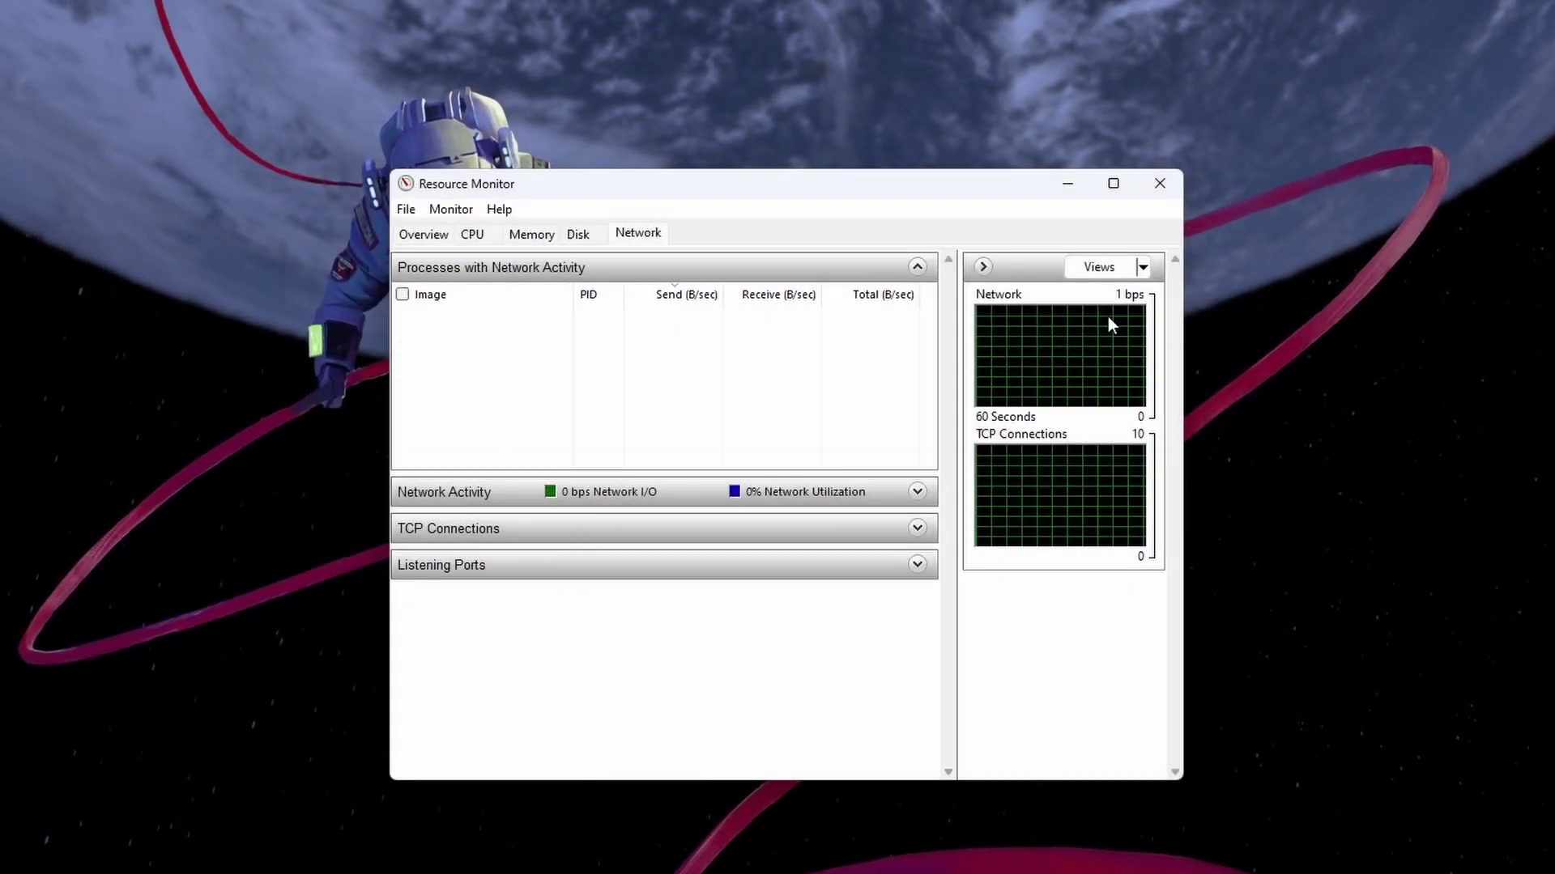
click(521, 271)
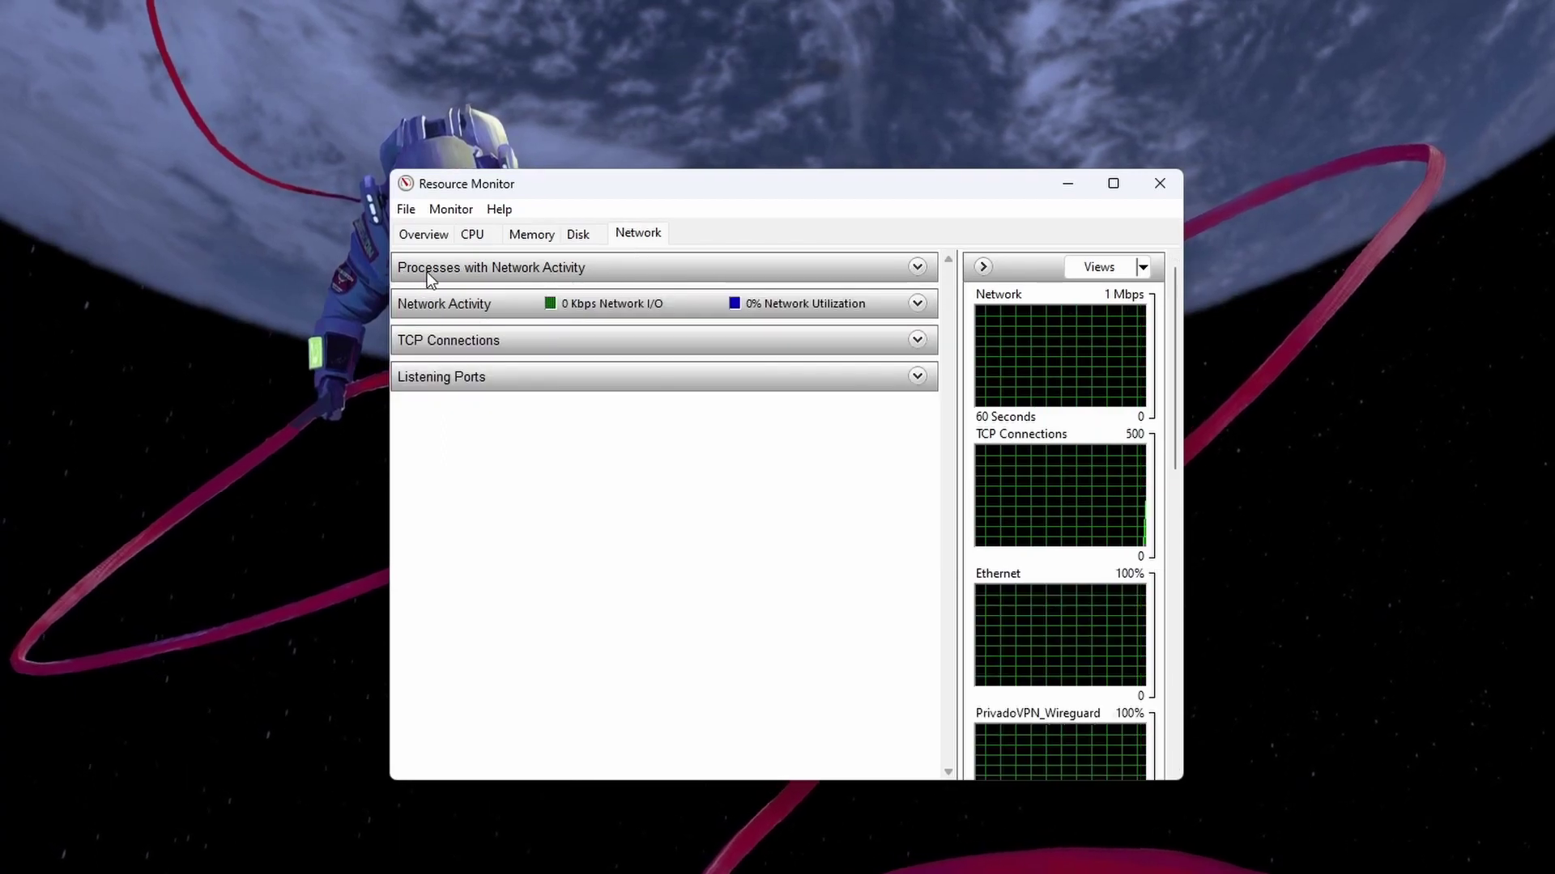
click(492, 272)
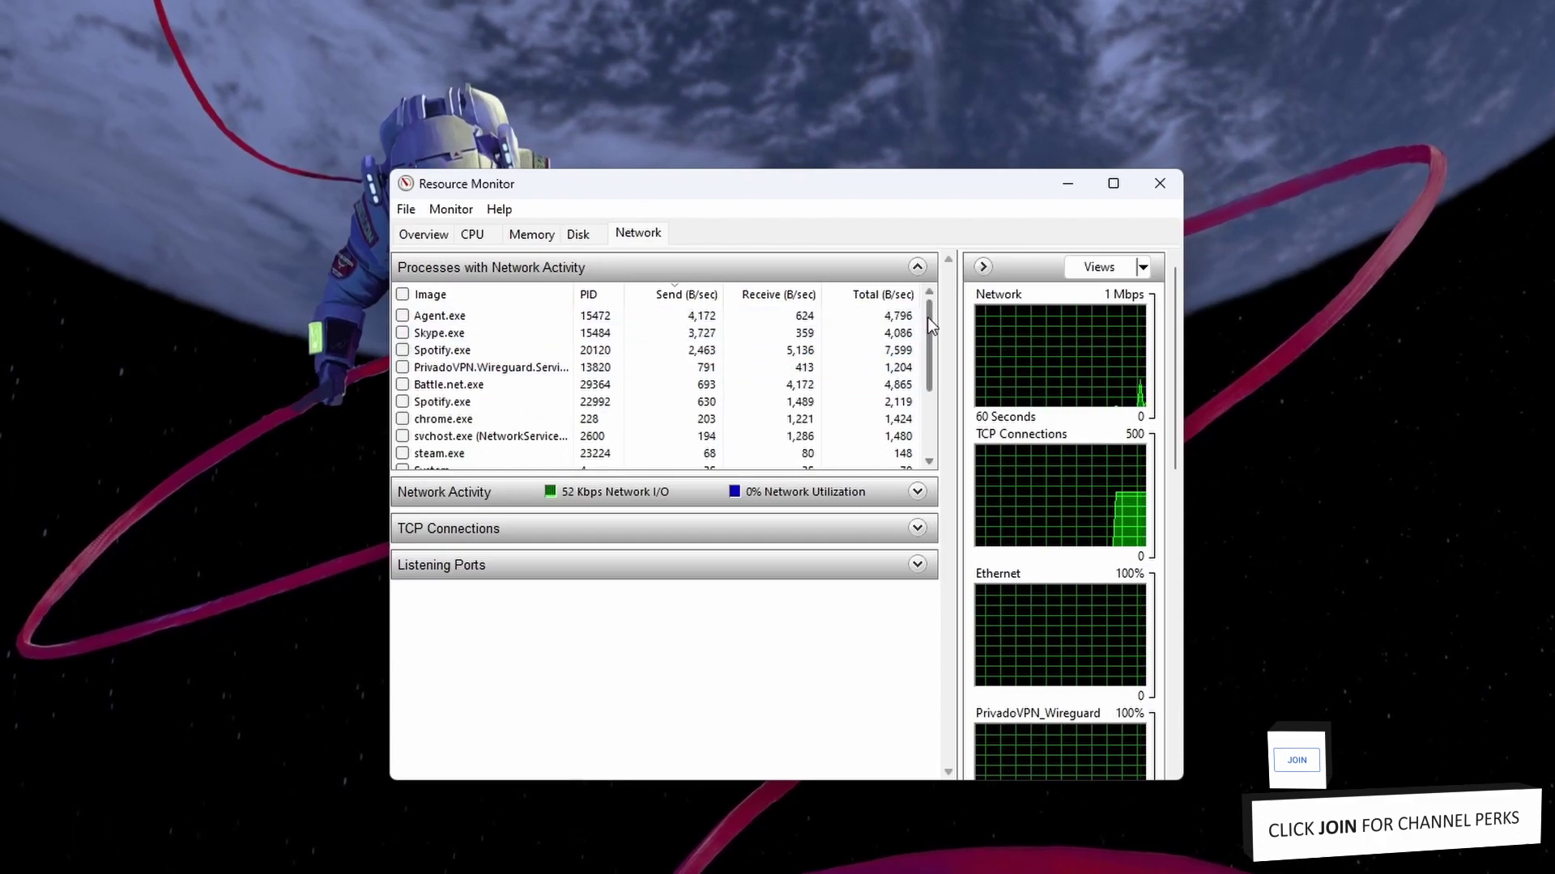
drag(932, 314, 934, 382)
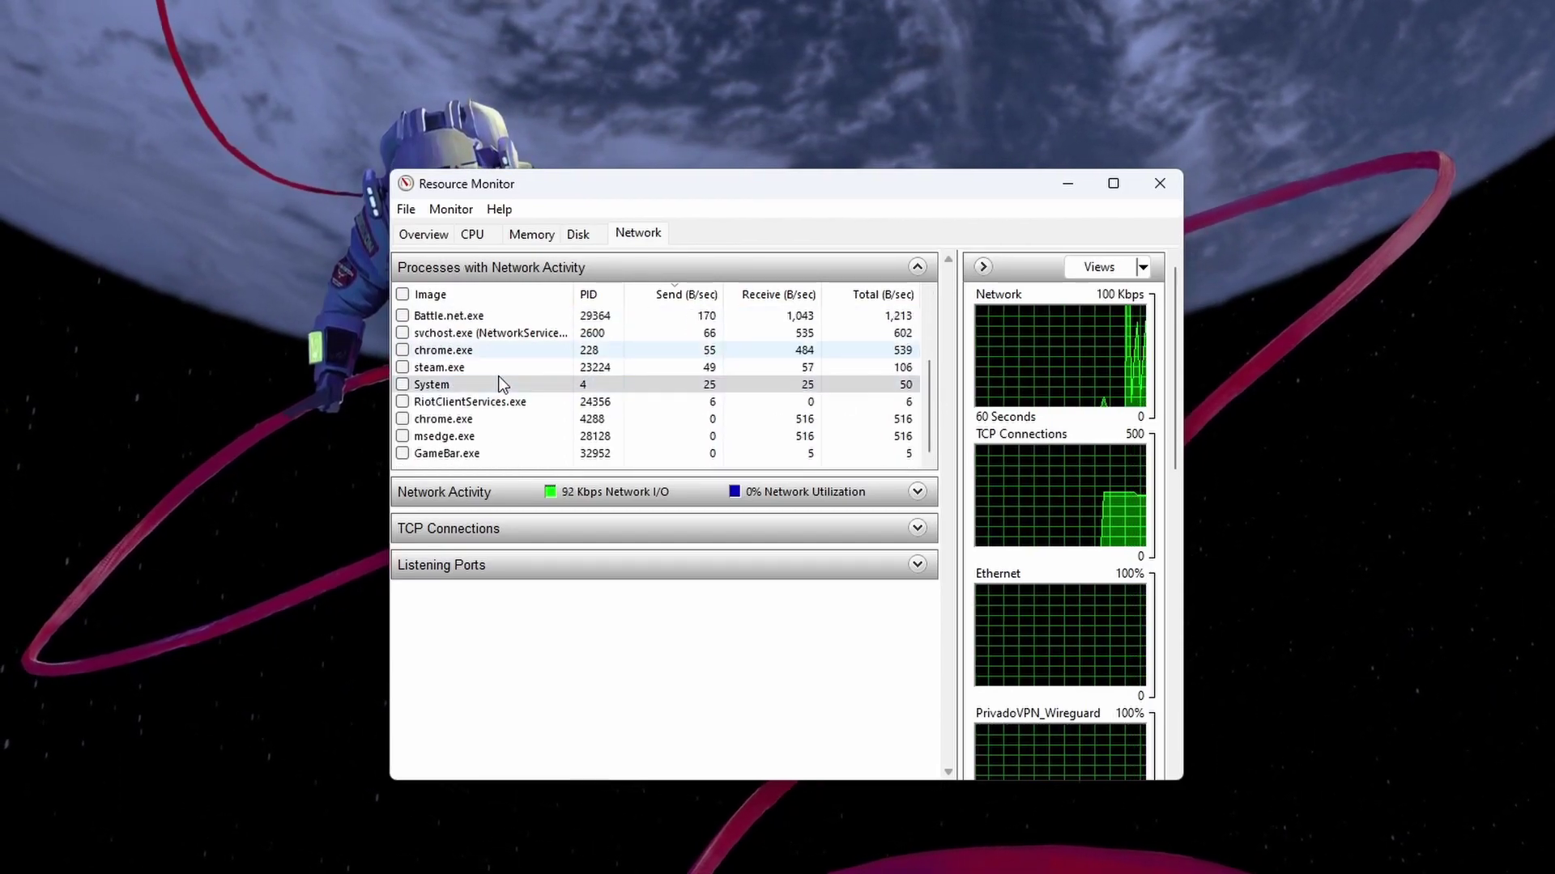
right_click(502, 366)
click(495, 370)
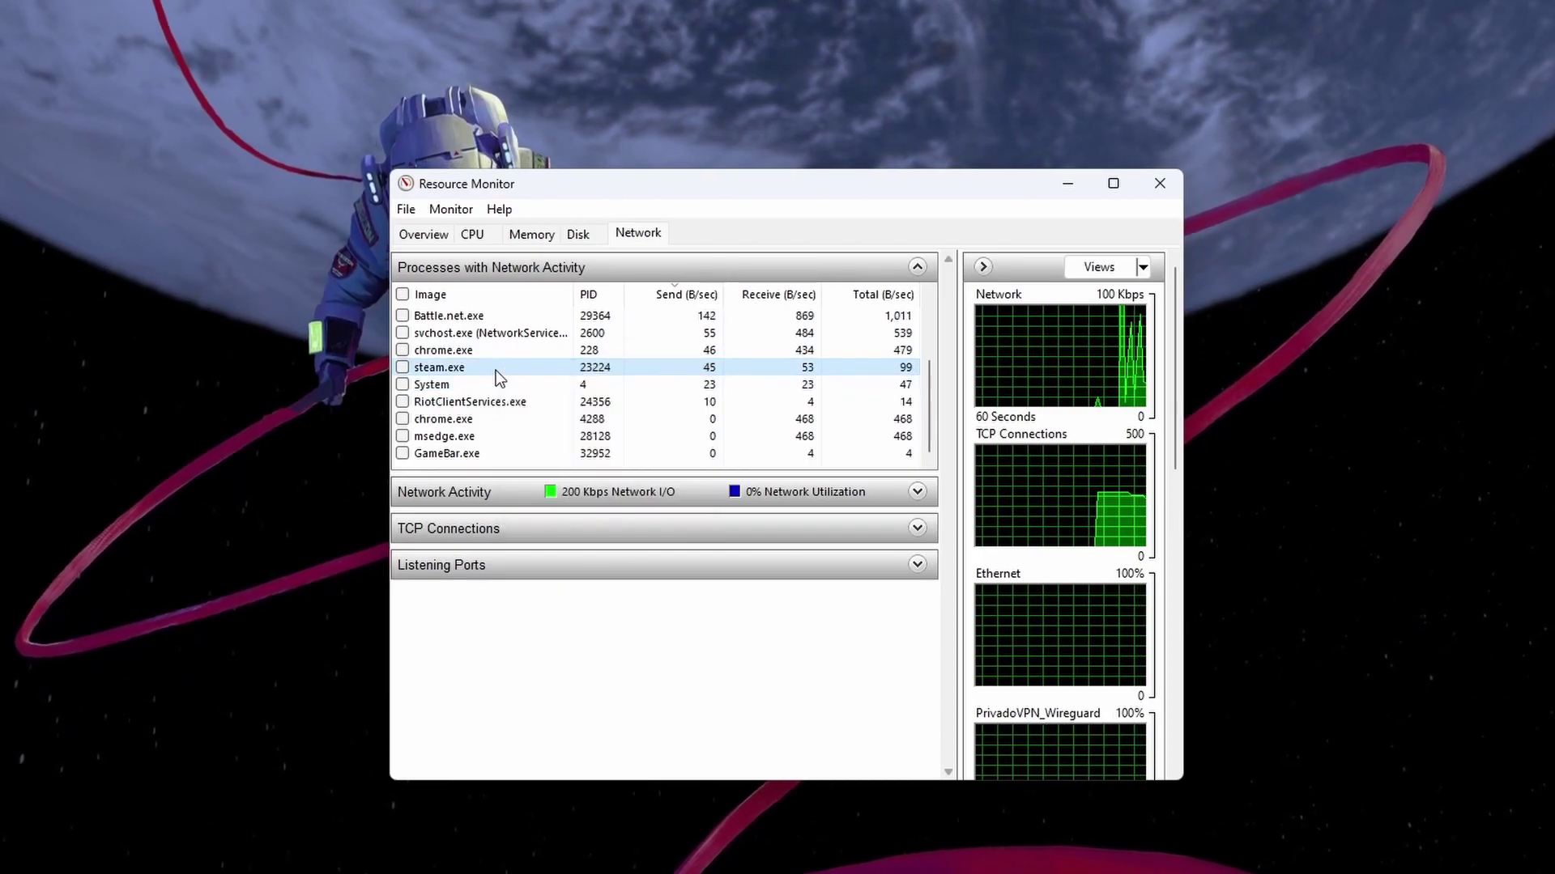
right_click(501, 420)
click(527, 425)
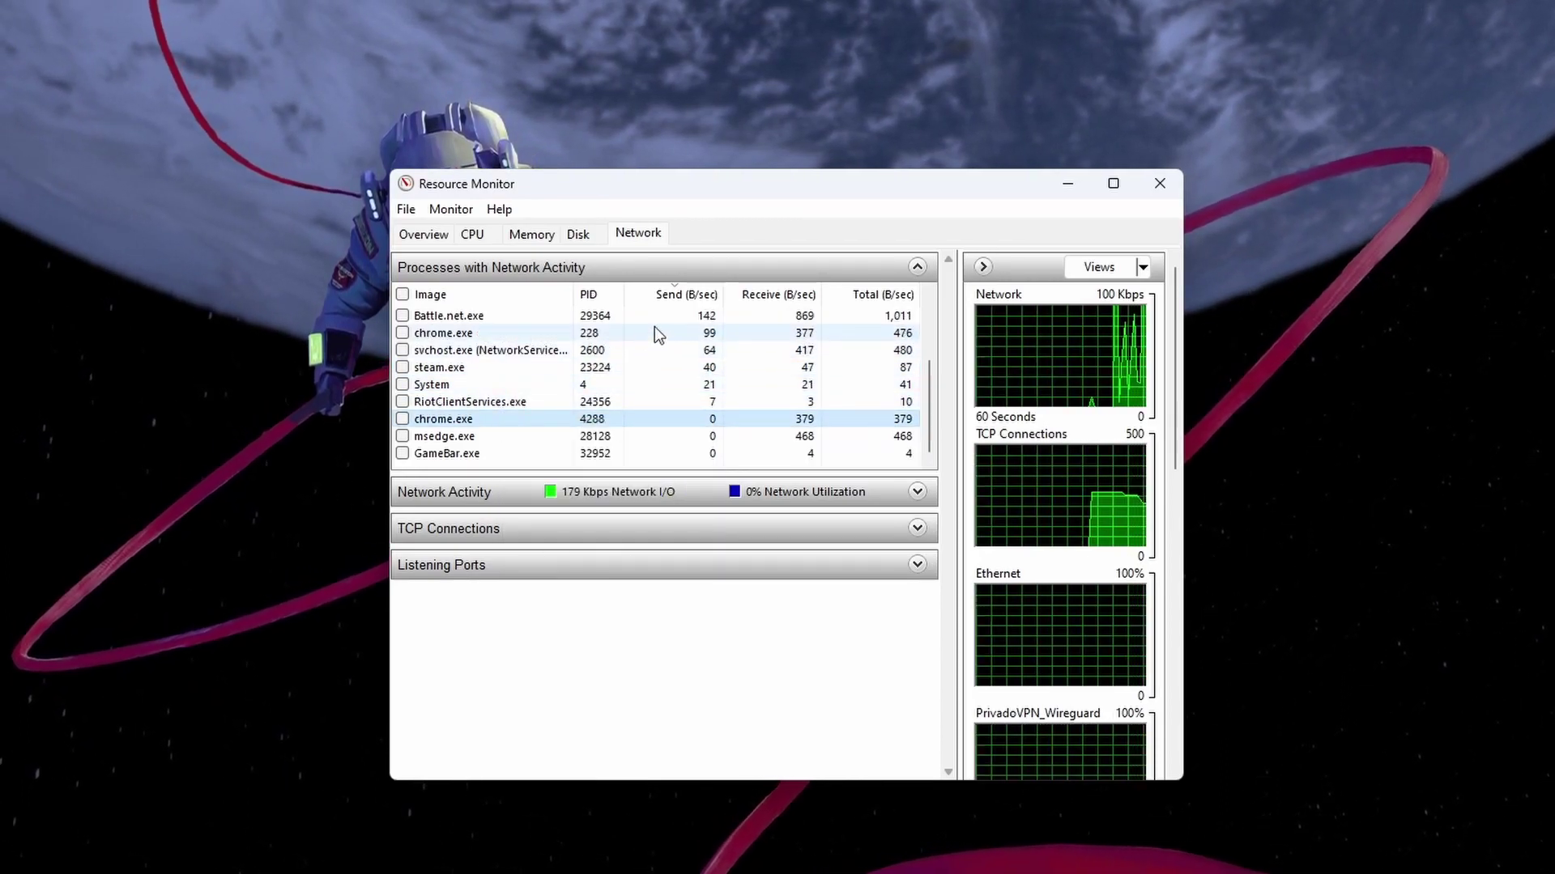
click(681, 298)
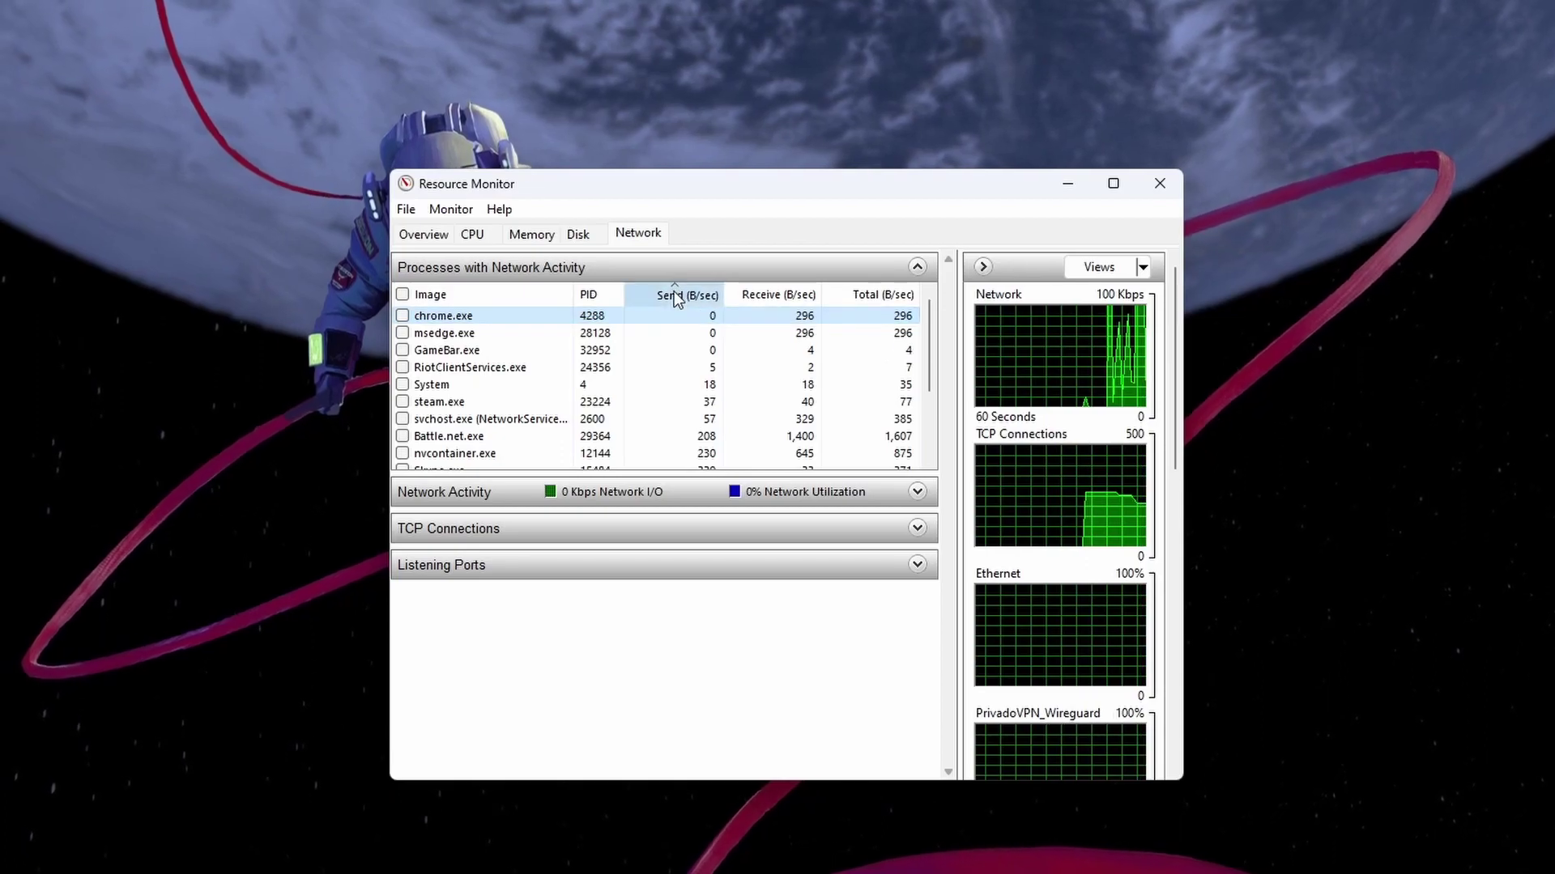
click(675, 290)
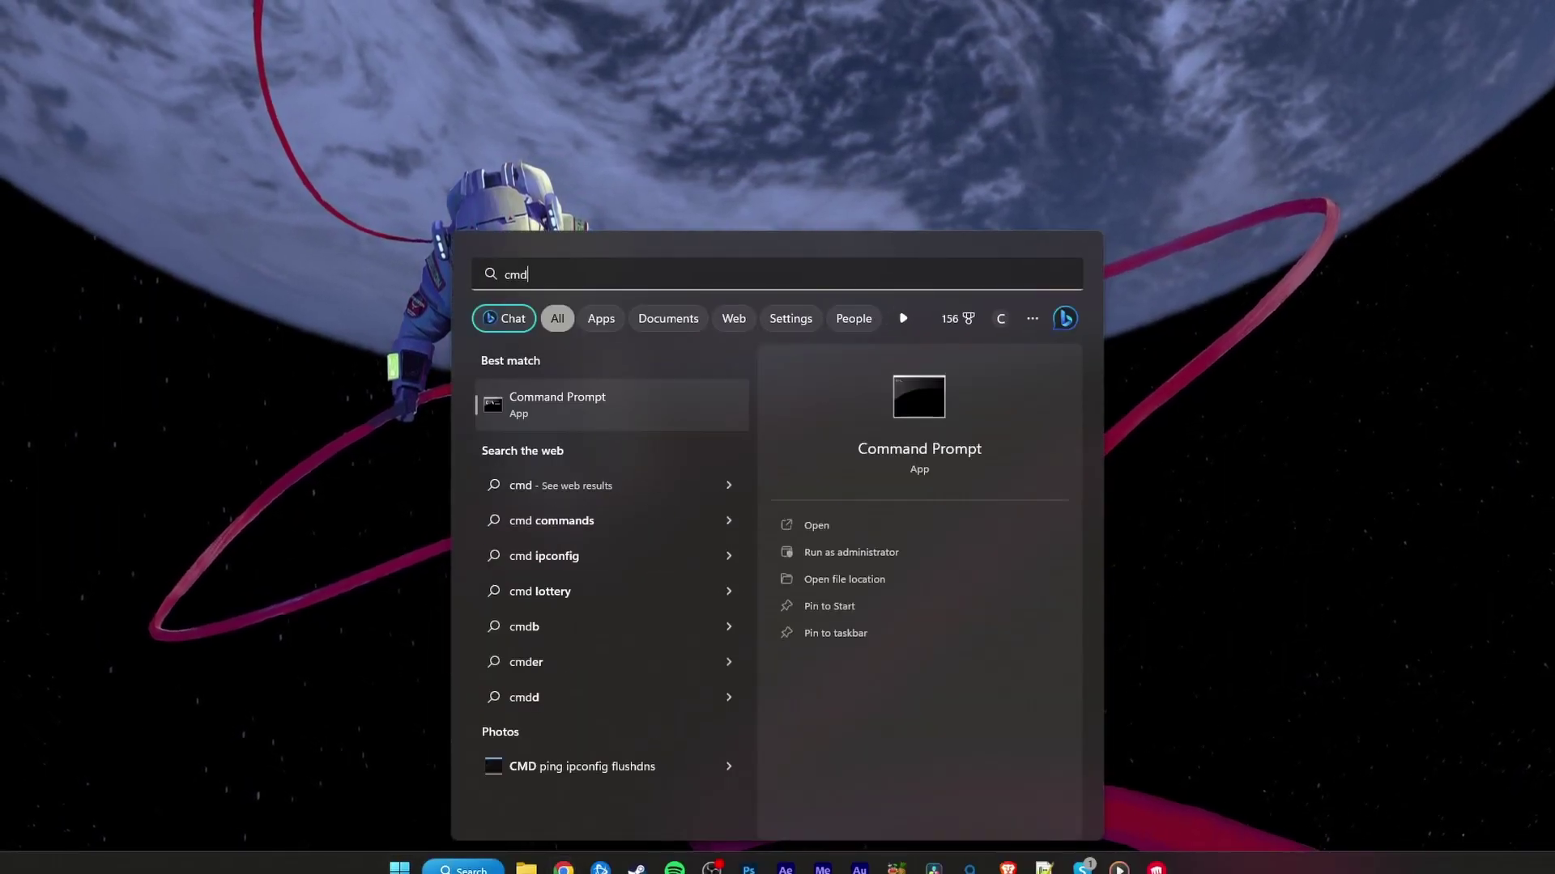
Open Command Prompt and run ipconfig /flushdns to clear the DNS resolver cache
key(Return)
text(ipconfig /flu)
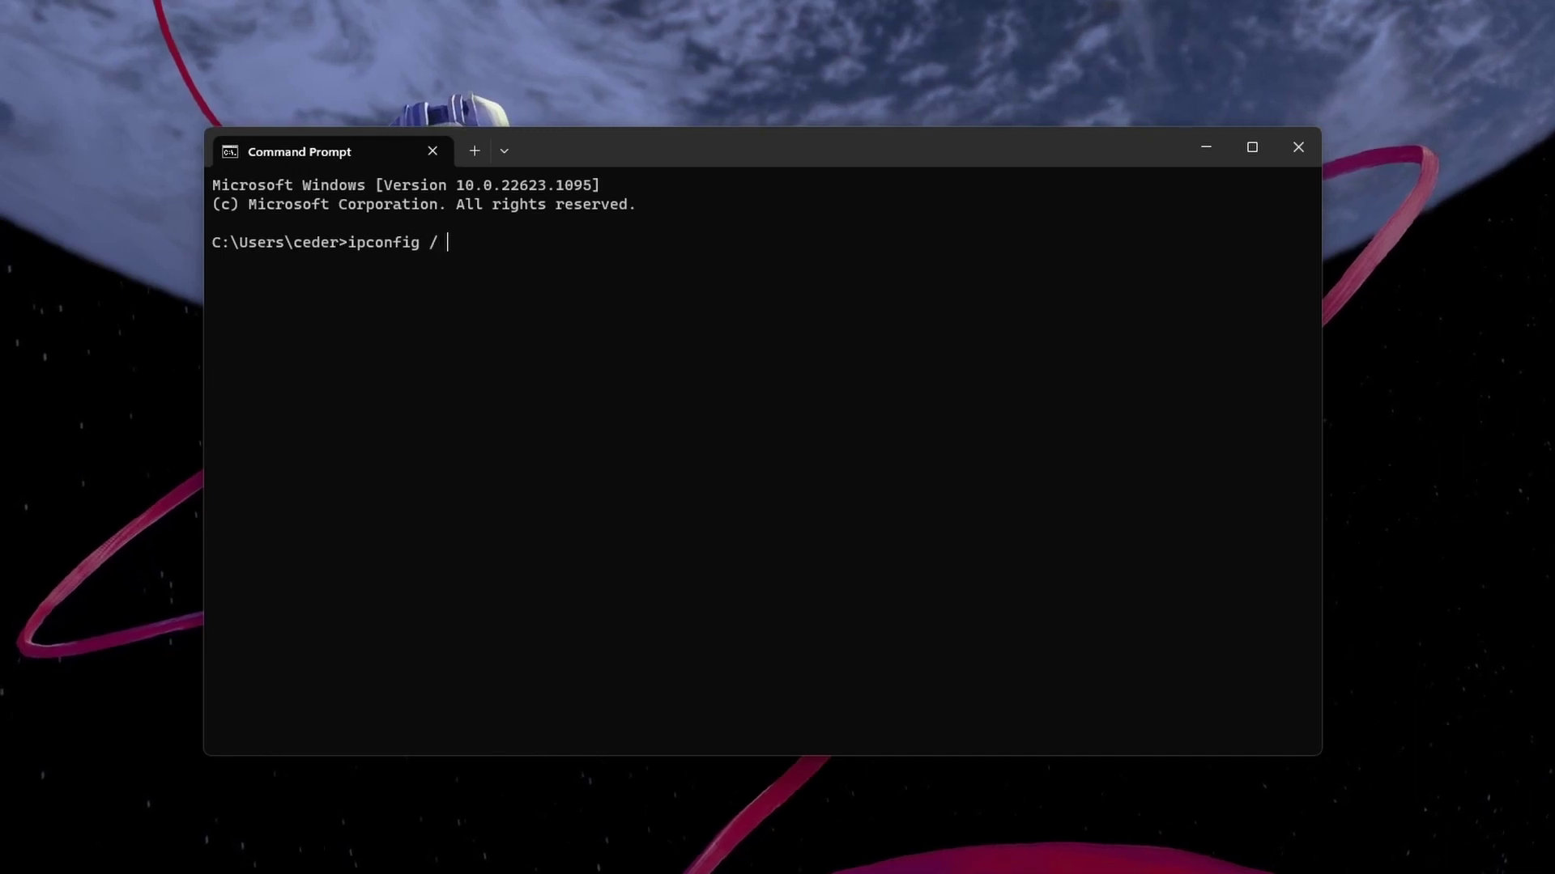
text(shdn)
key(Return)
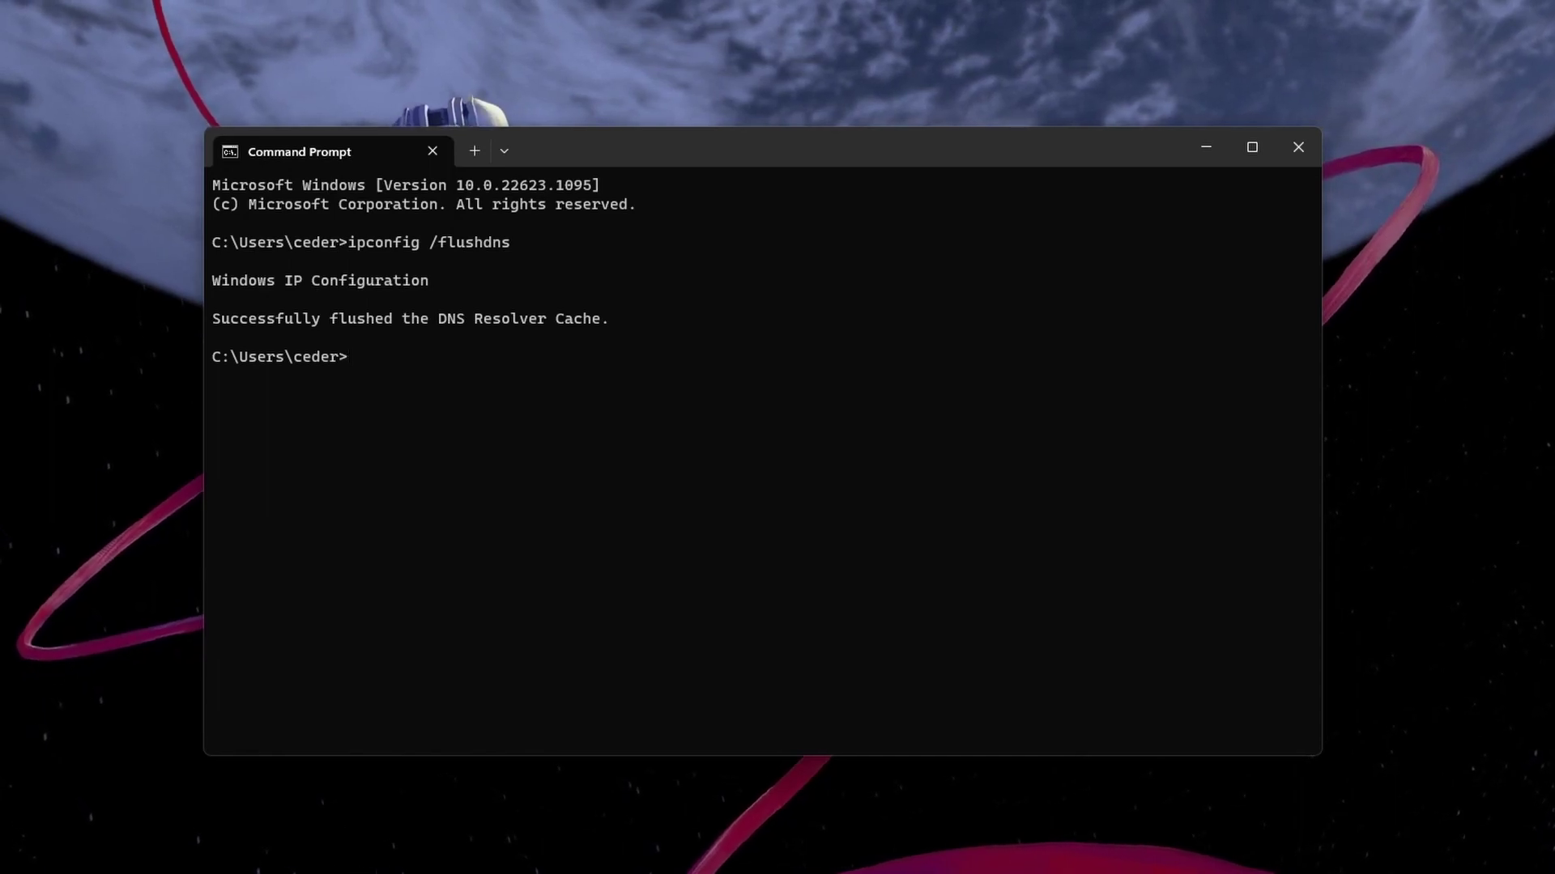
text(ping goog)
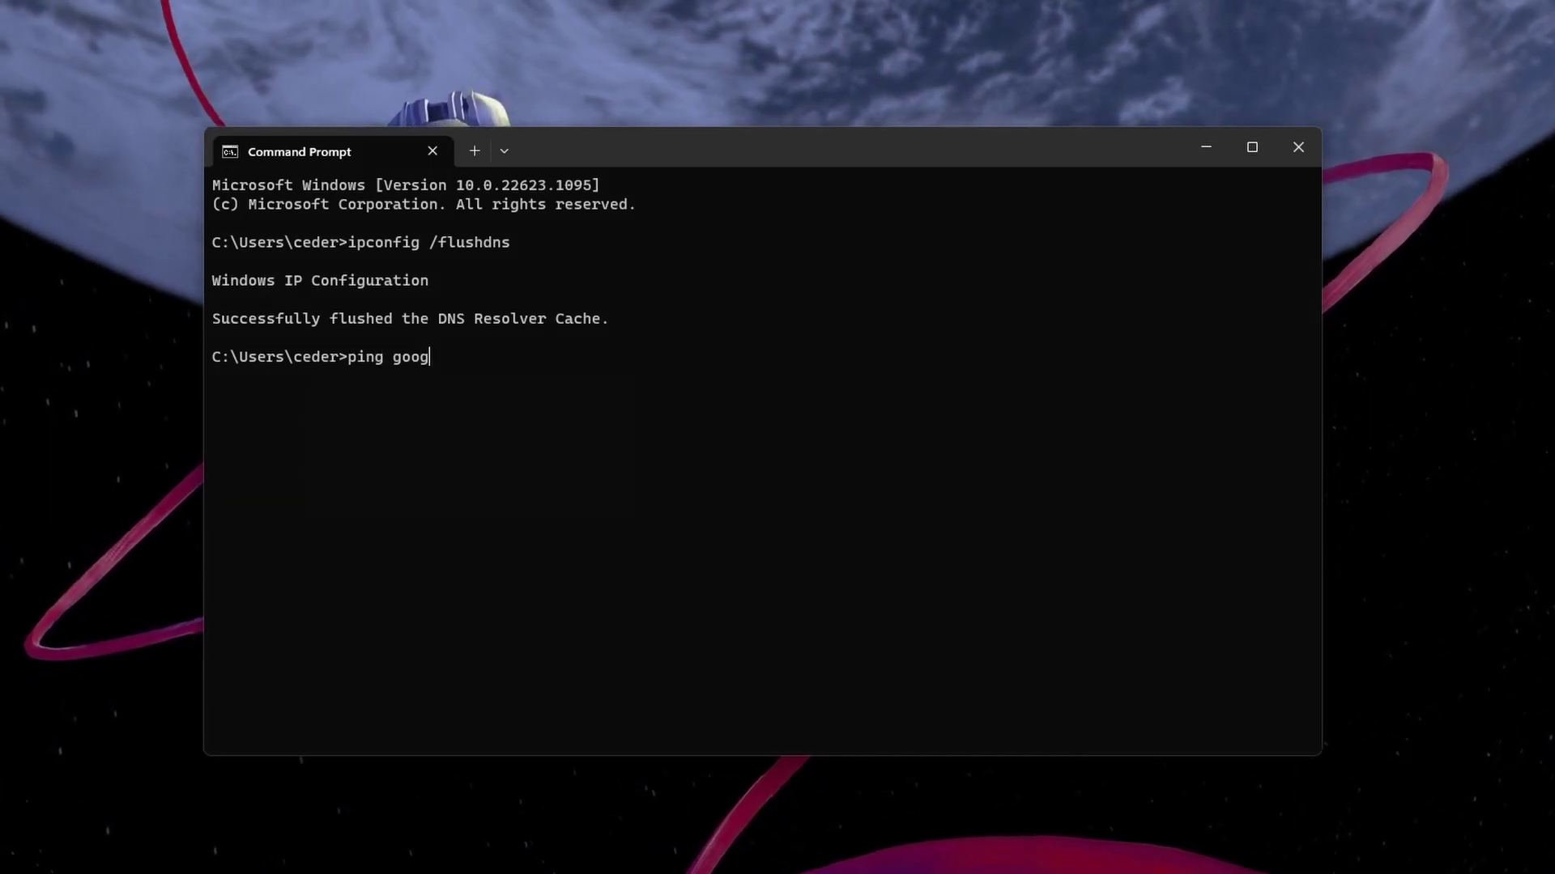
text(le.com)
Run ping google.com, getting four replies with no loss and an 88 ms average
key(Return)
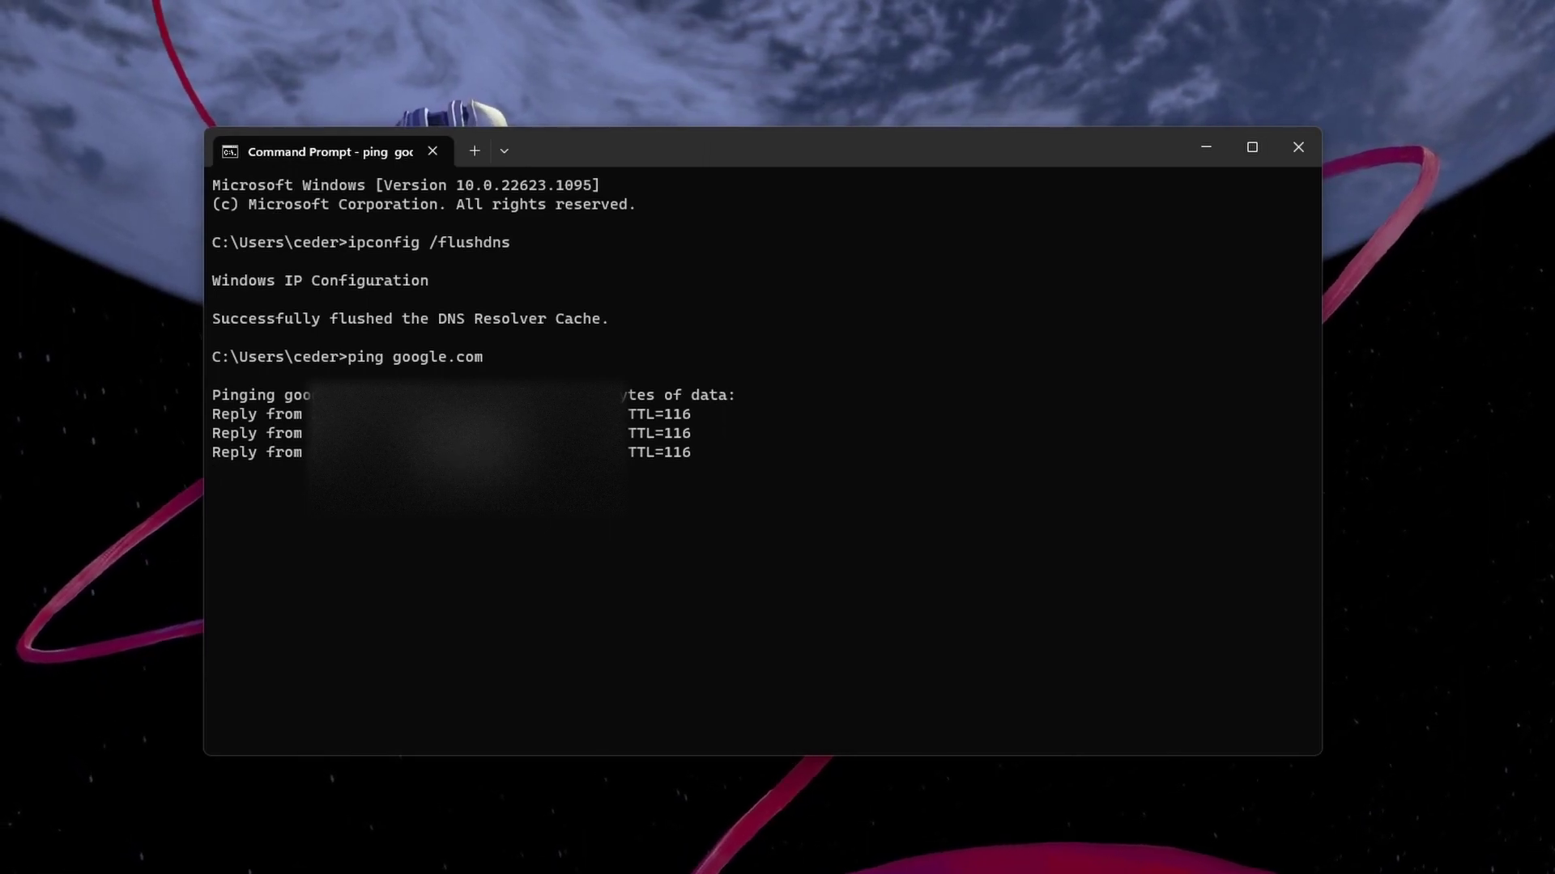
text(e)
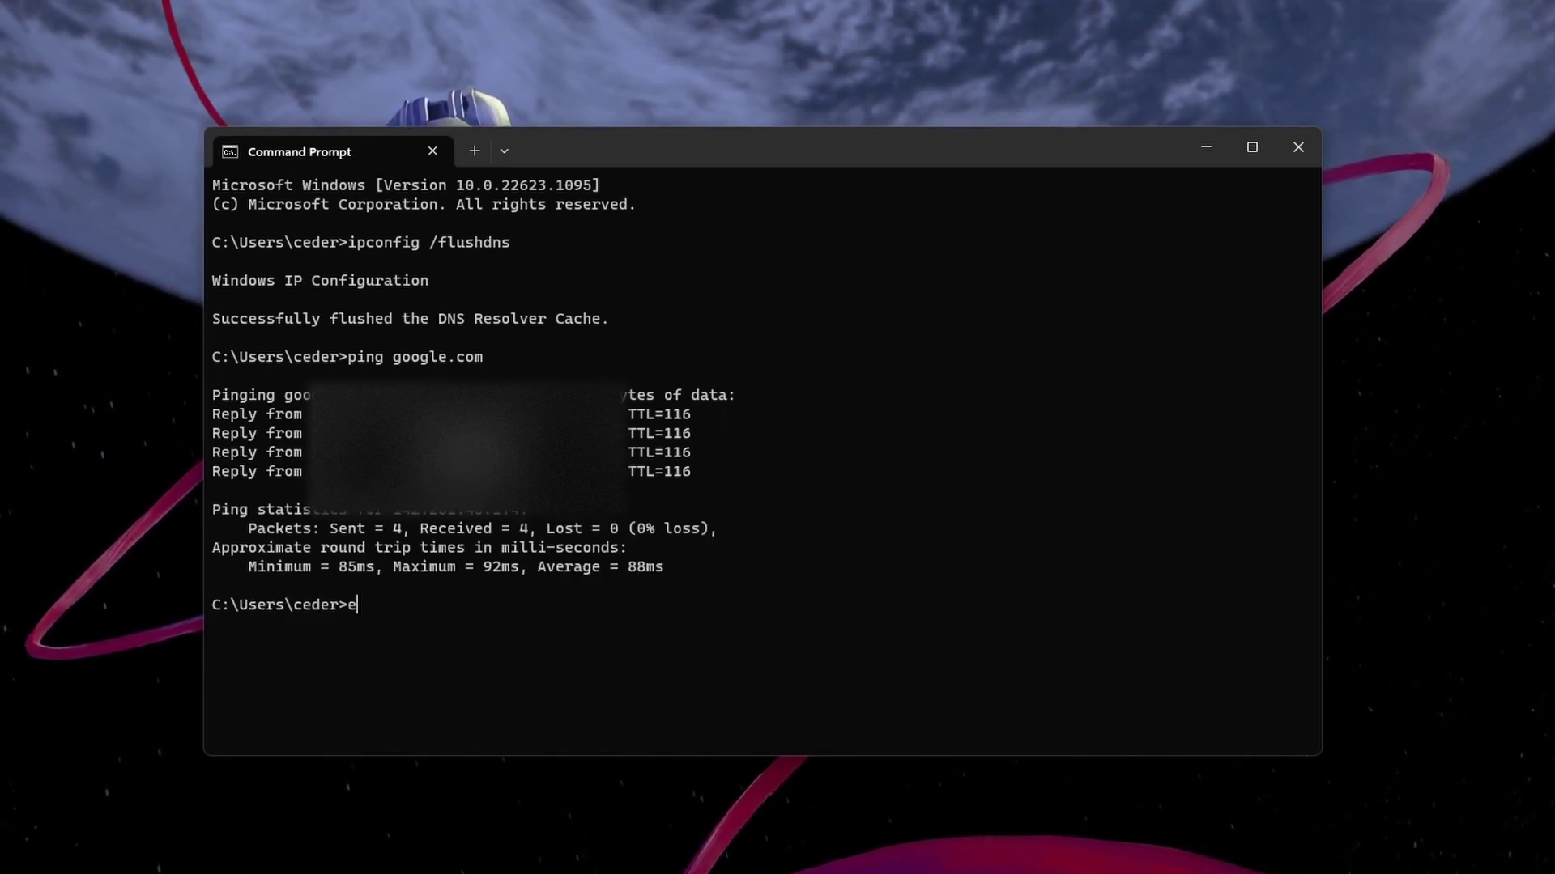